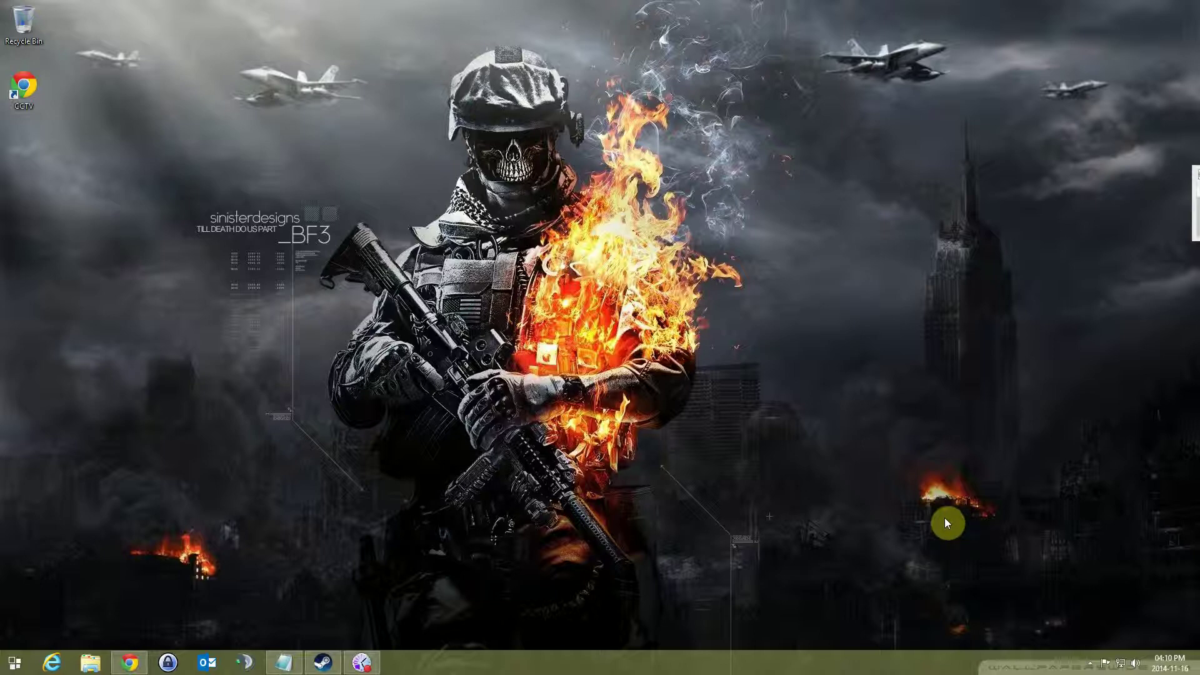
Step: Launch Registry Editor by searching 'regedit' from the Start menu
left_click(14, 662)
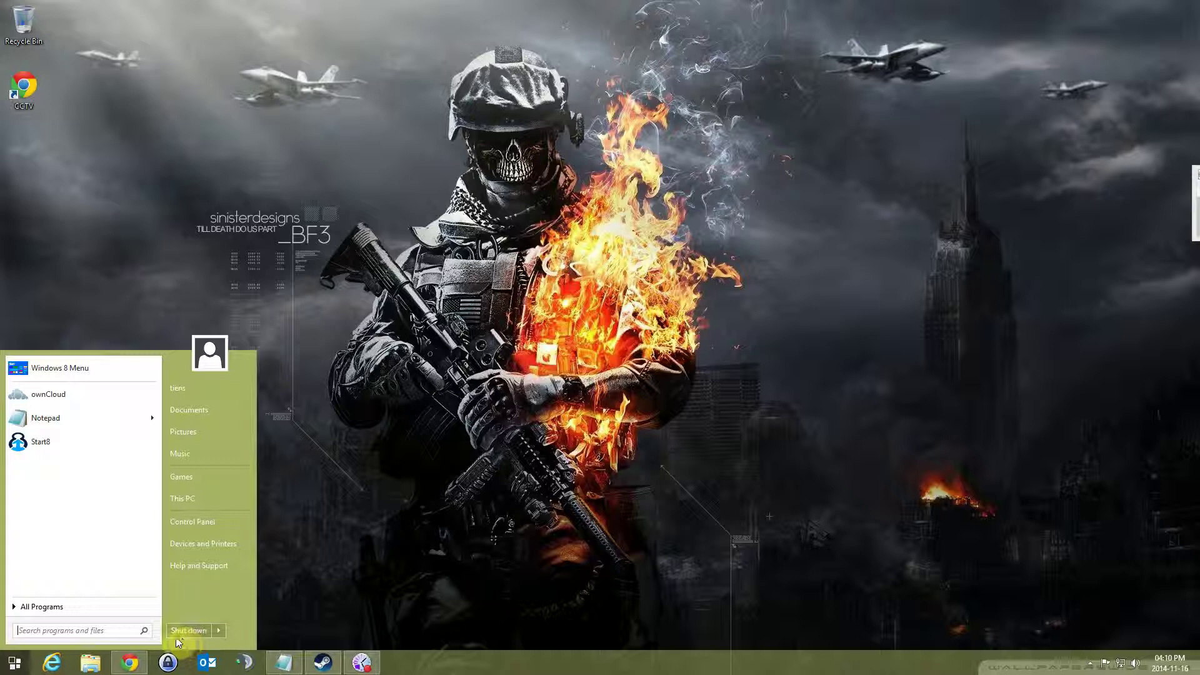
type("regedit")
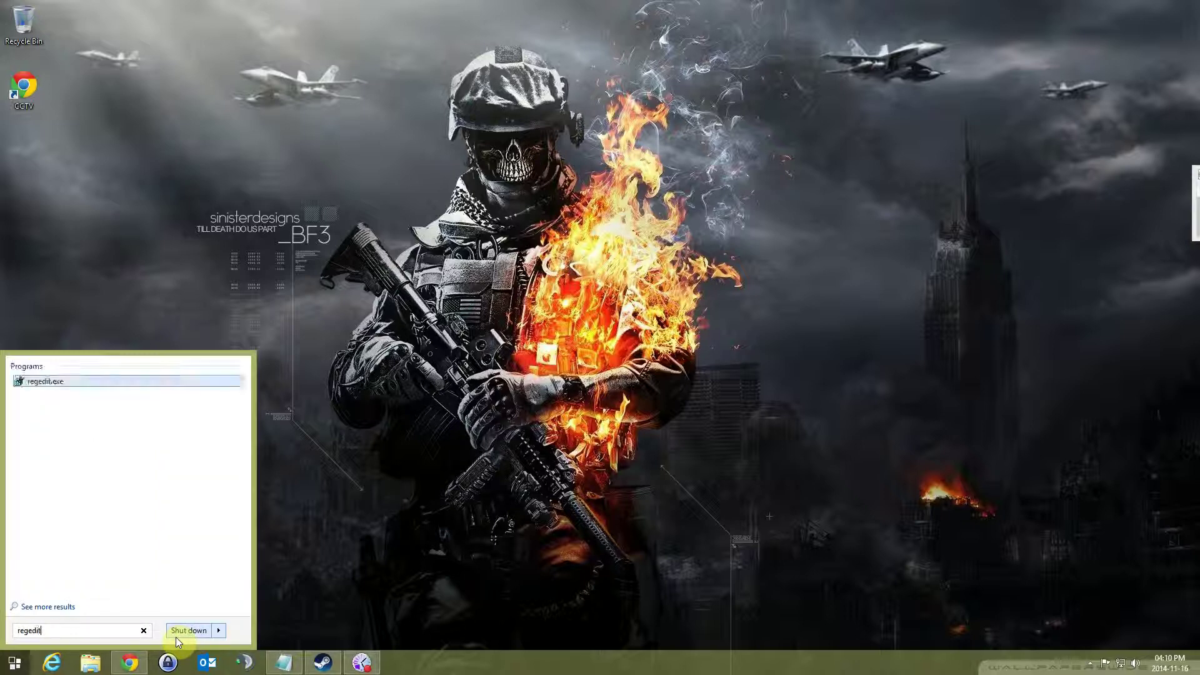
key("Return")
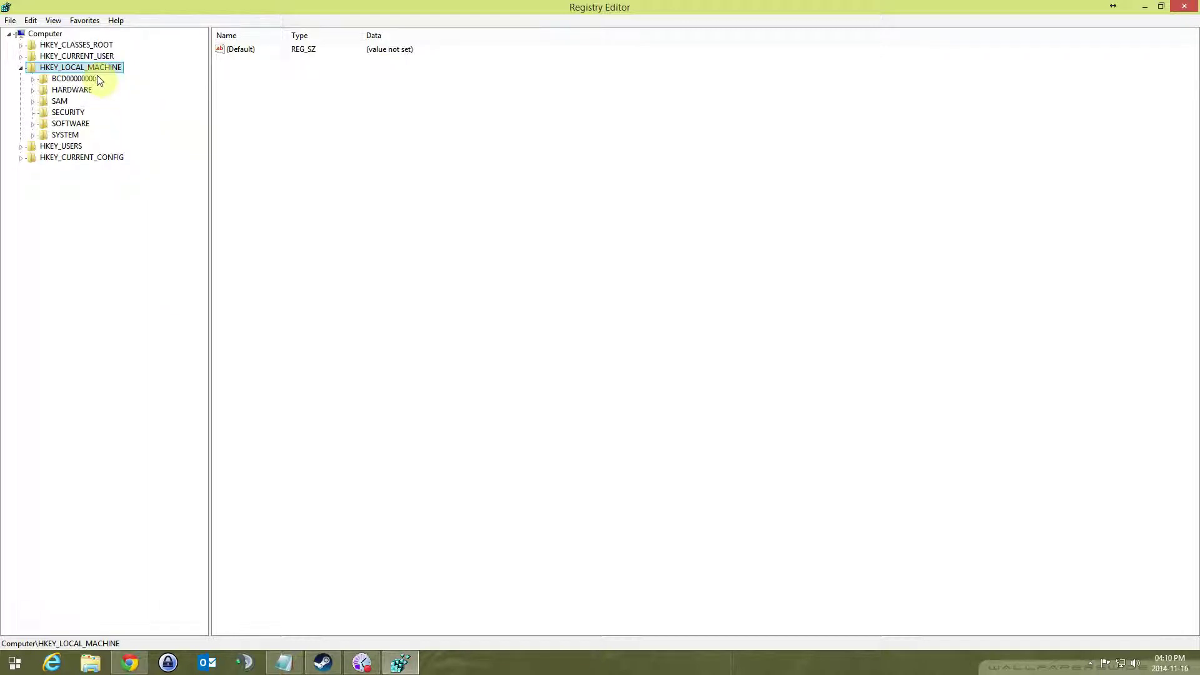
Step: Expand HKEY_LOCAL_MACHINE\SOFTWARE\Wow6432Node\EA Games and open the Battlefield 4 key
left_click(35, 125)
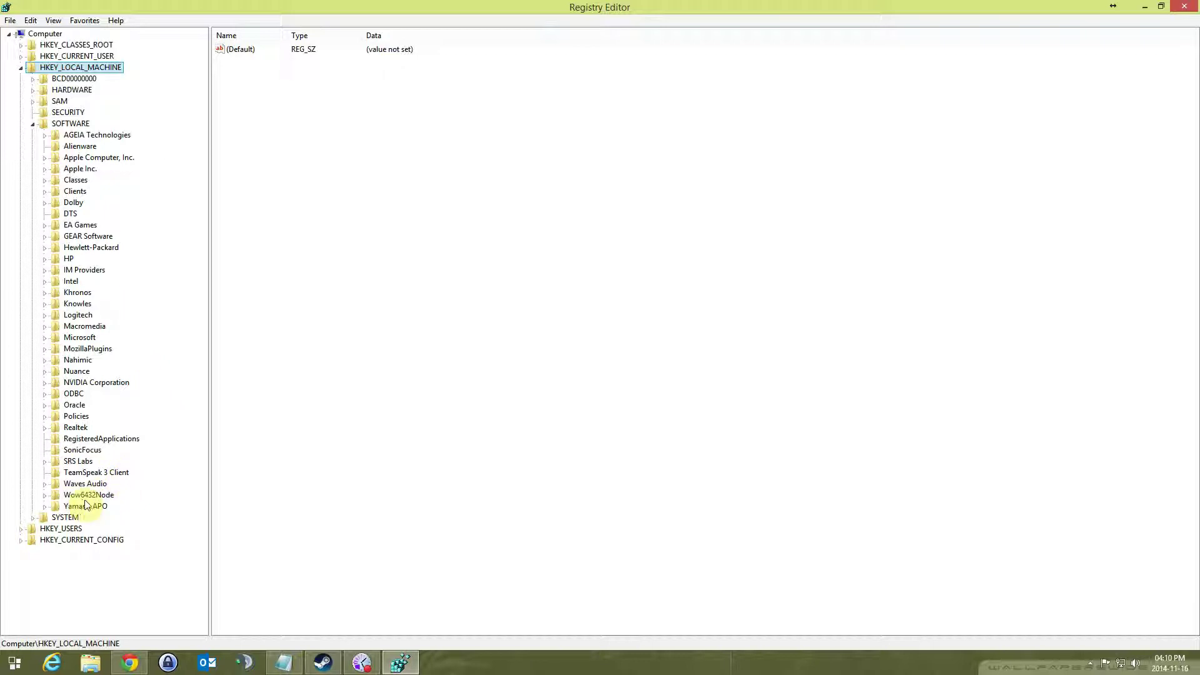
left_click(45, 497)
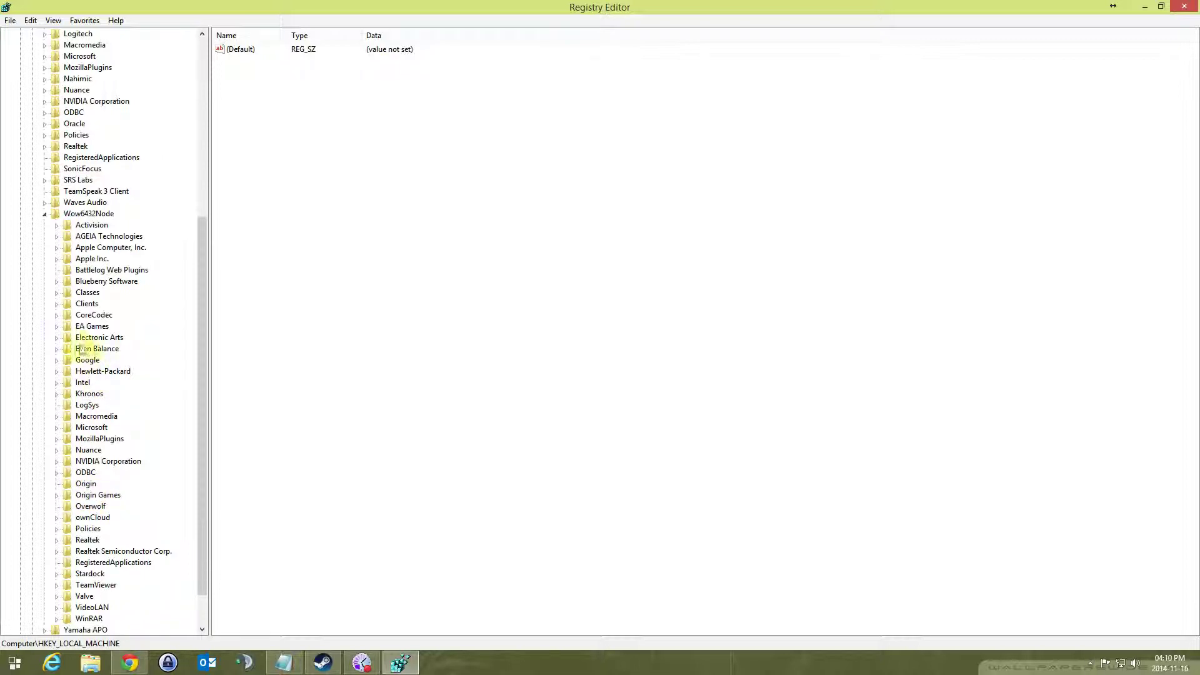
left_click(57, 326)
left_click(94, 337)
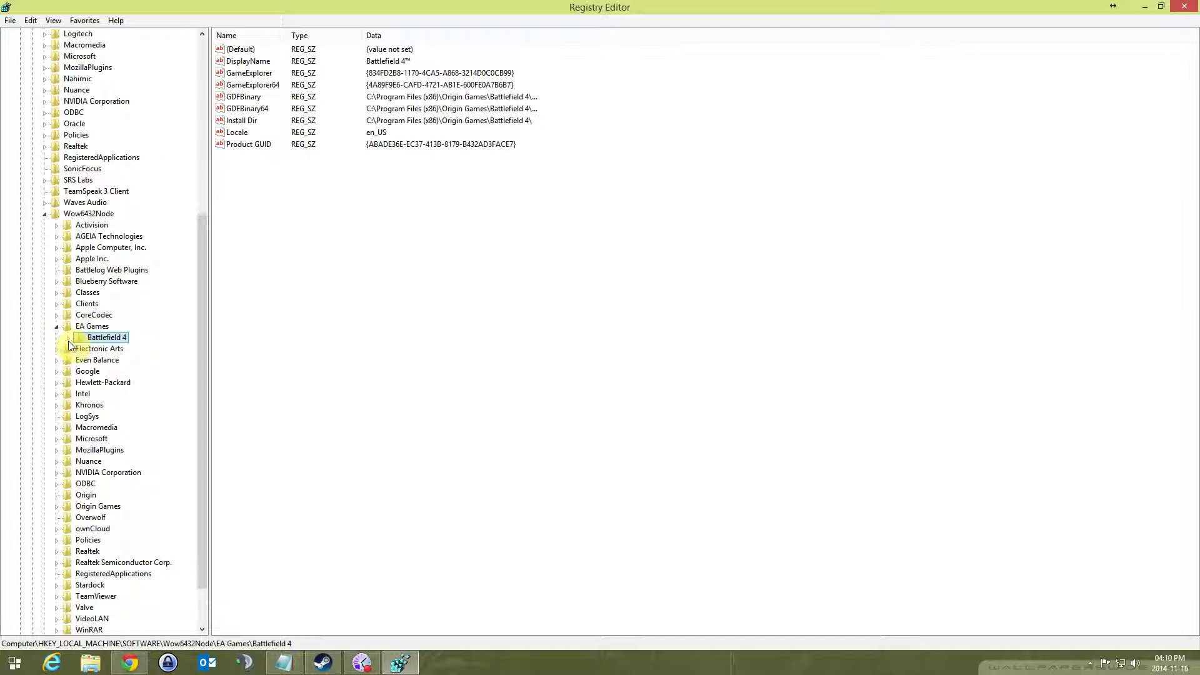
left_click(69, 338)
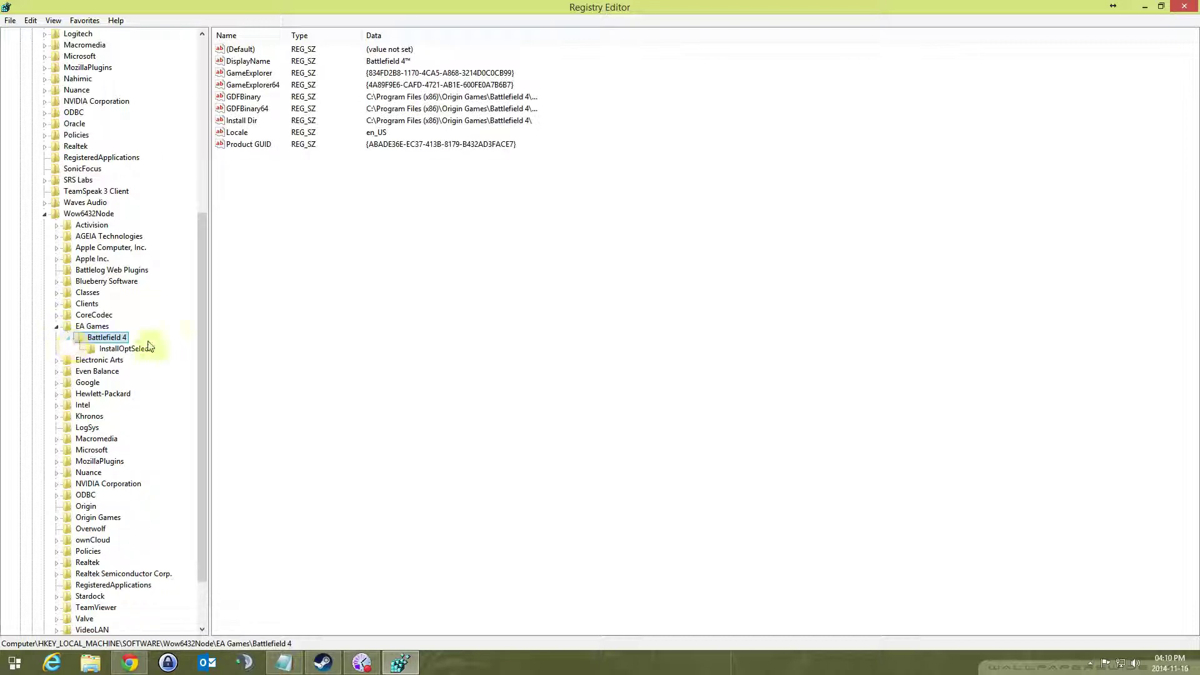
Step: Create new subkeys Xpack0 and Xpack1 under the Battlefield 4 key
right_click(113, 341)
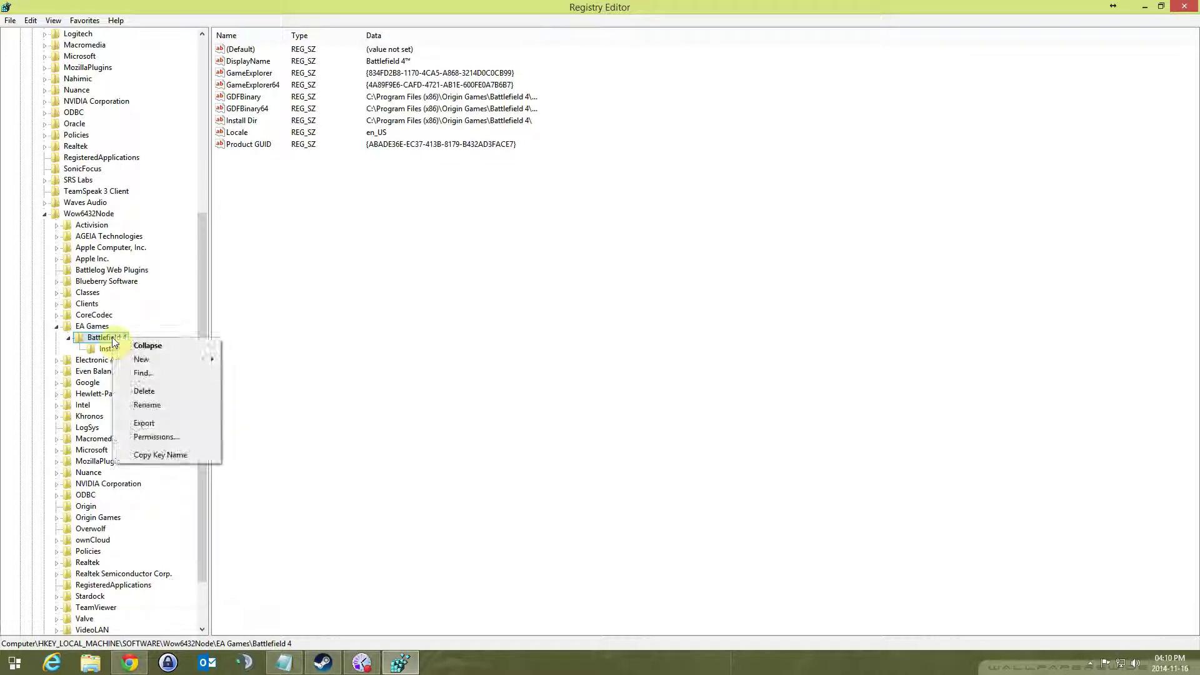
mouse_move(144, 362)
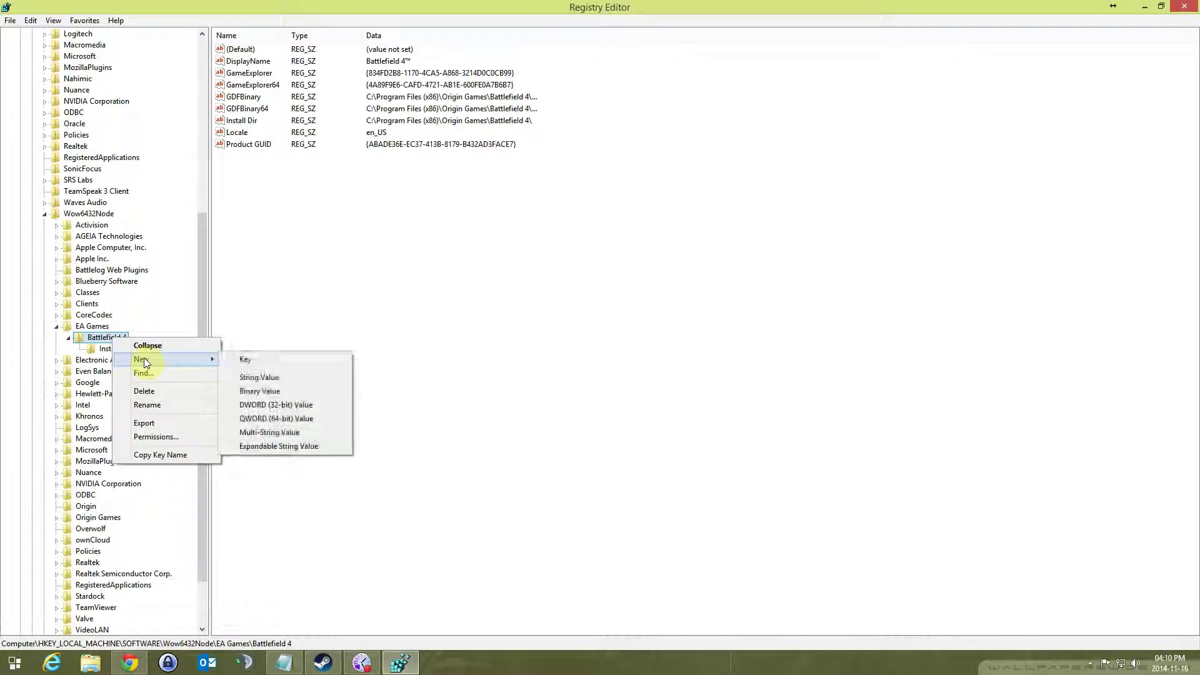
left_click(251, 364)
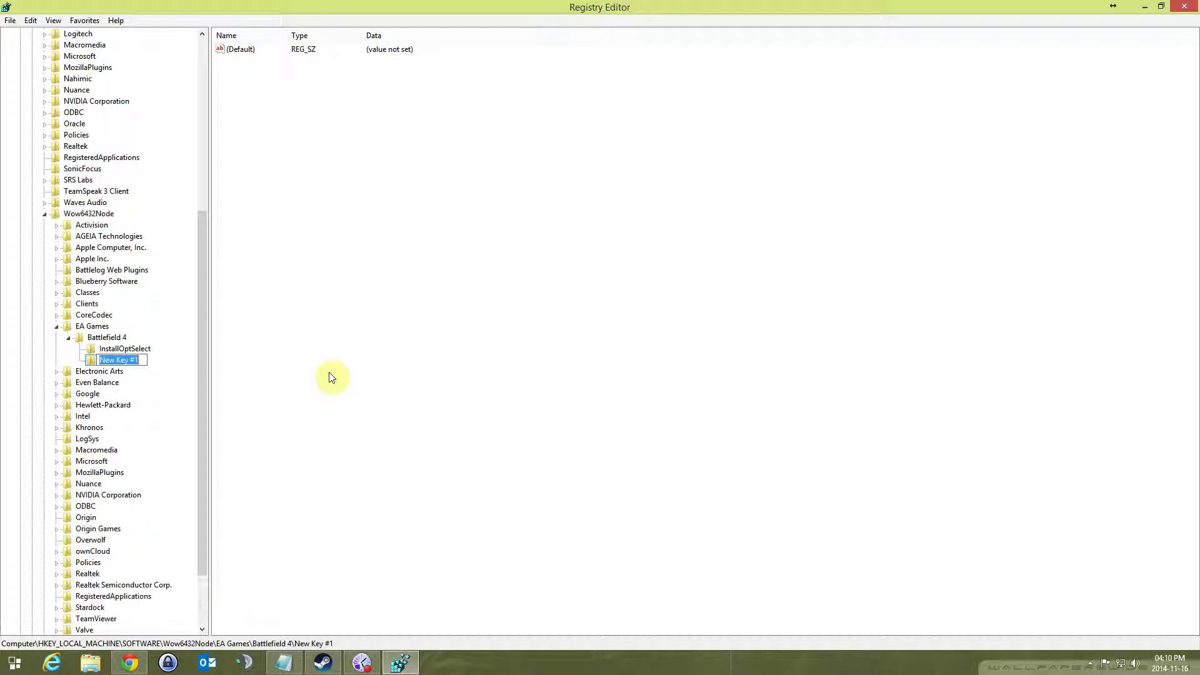
type("Xpack0")
key("Return")
left_click(119, 342)
right_click(120, 342)
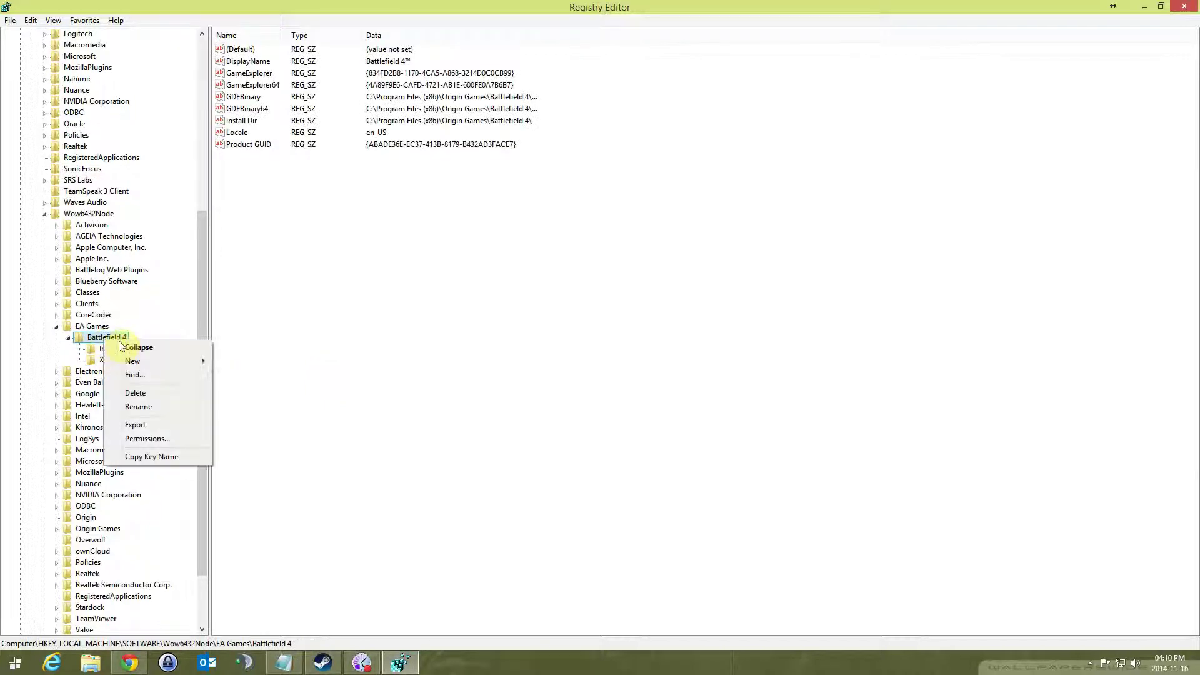
left_click(236, 361)
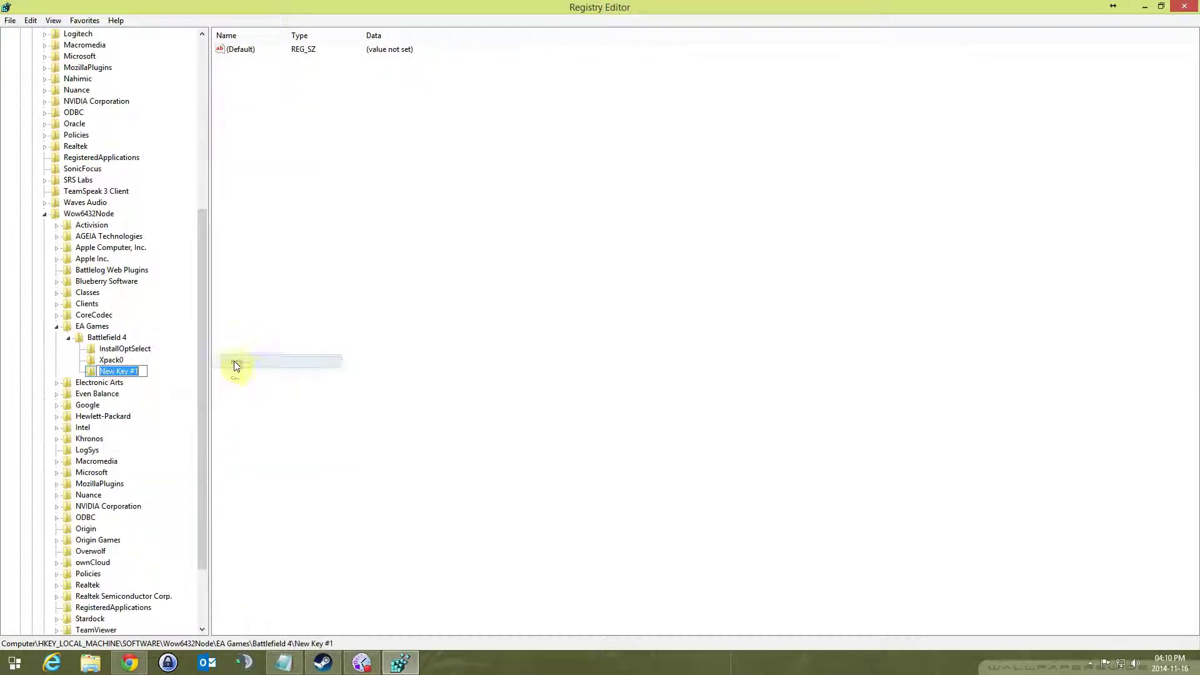
type("X")
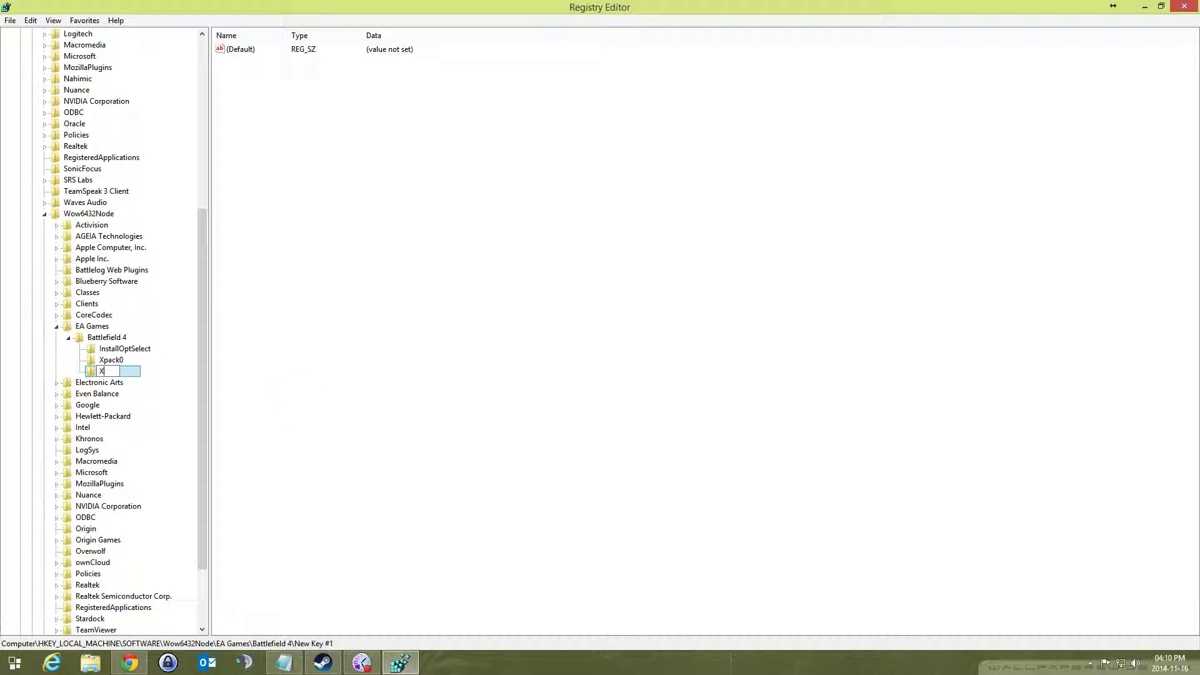
type("pack1")
key("Left")
key("shift+Left")
key("shift+Left")
key("shift+Left")
key("shift+Left")
key("shift+Left")
key("Return")
Step: Add subkey Xpack2 and a fourth subkey, typing its name Xpack3
right_click(125, 339)
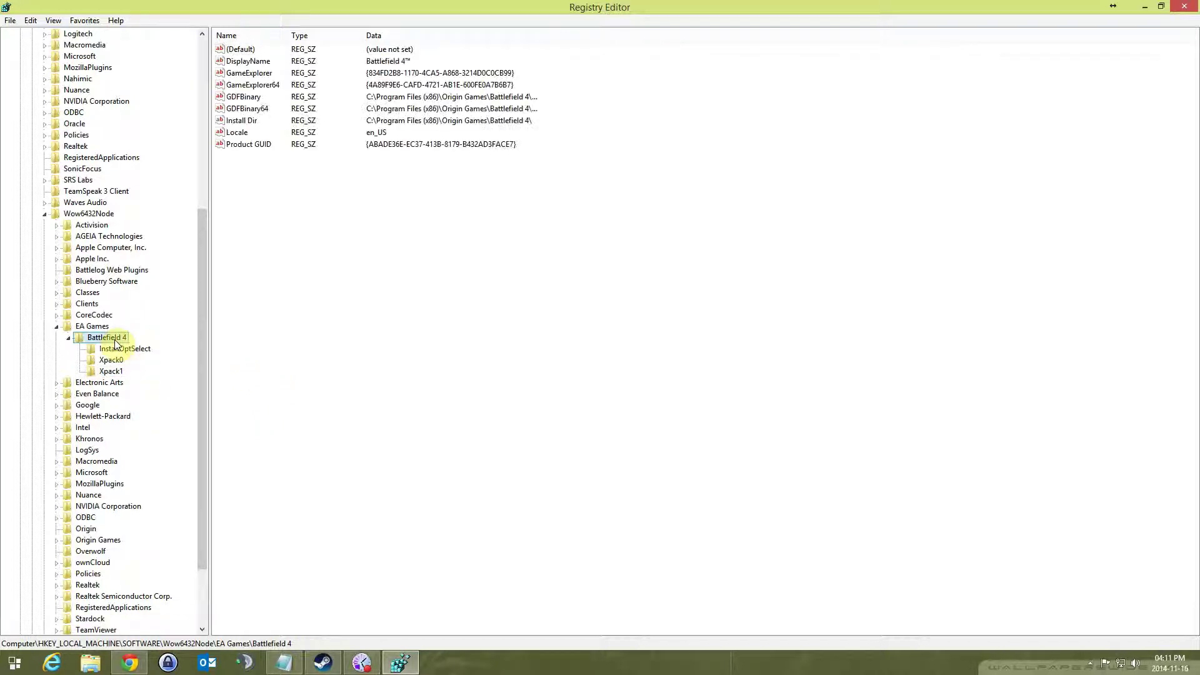
mouse_move(145, 361)
left_click(239, 359)
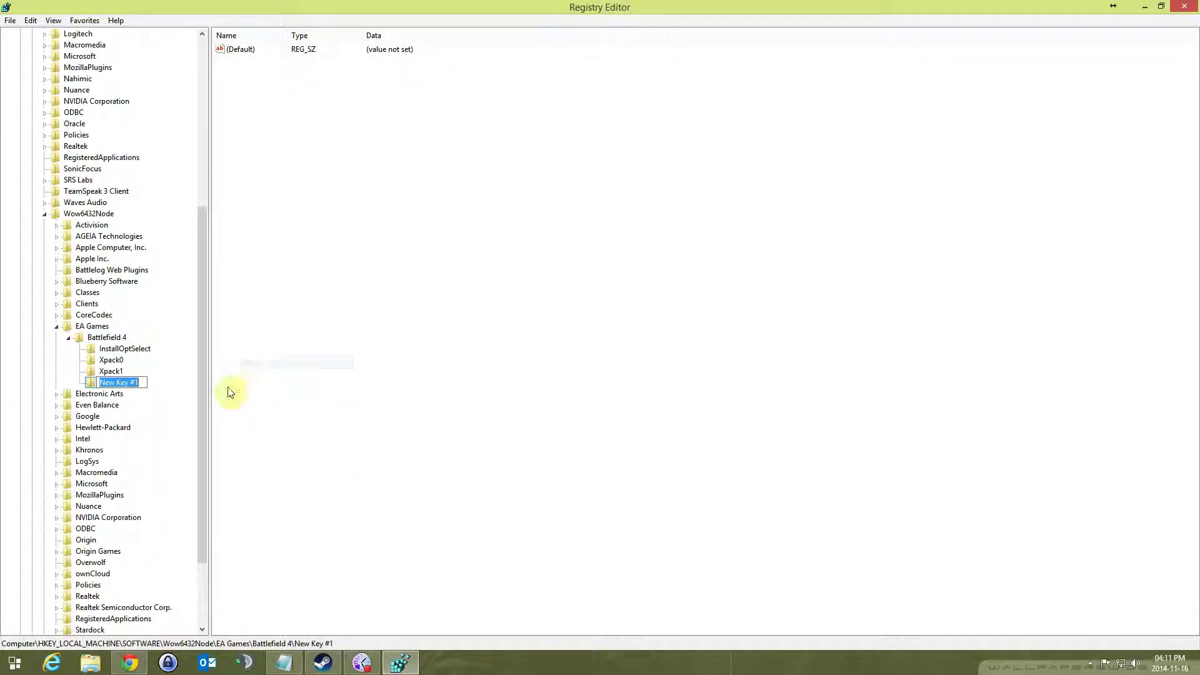
type("Xpack2")
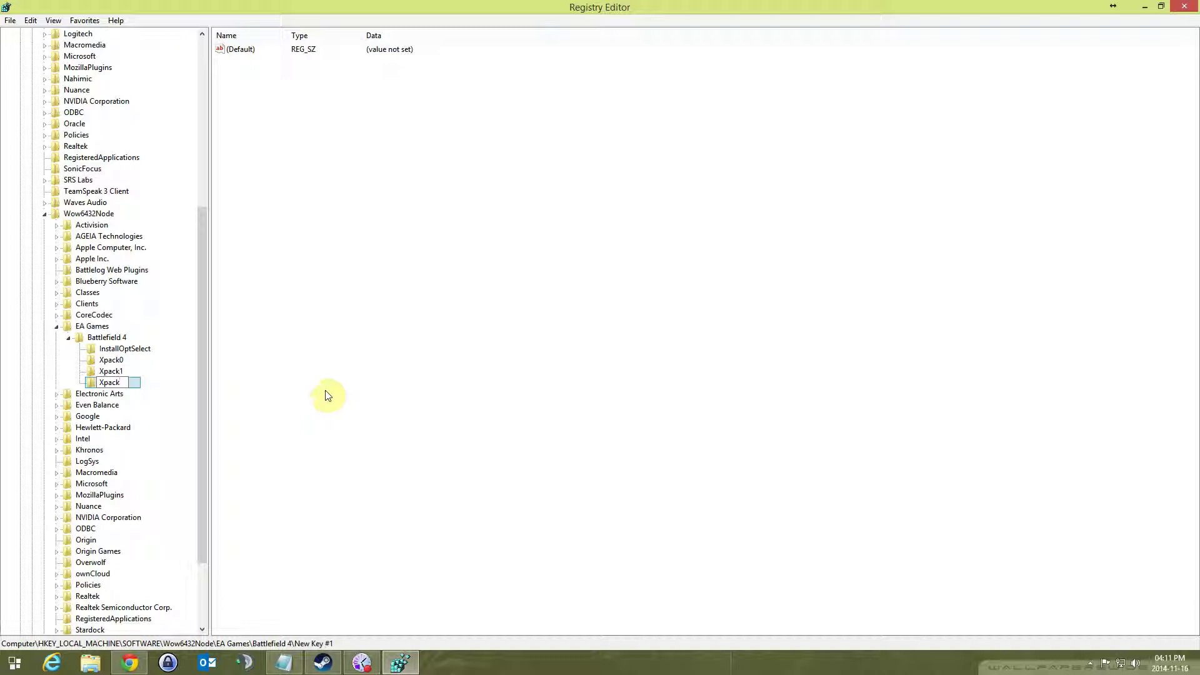
left_click(328, 395)
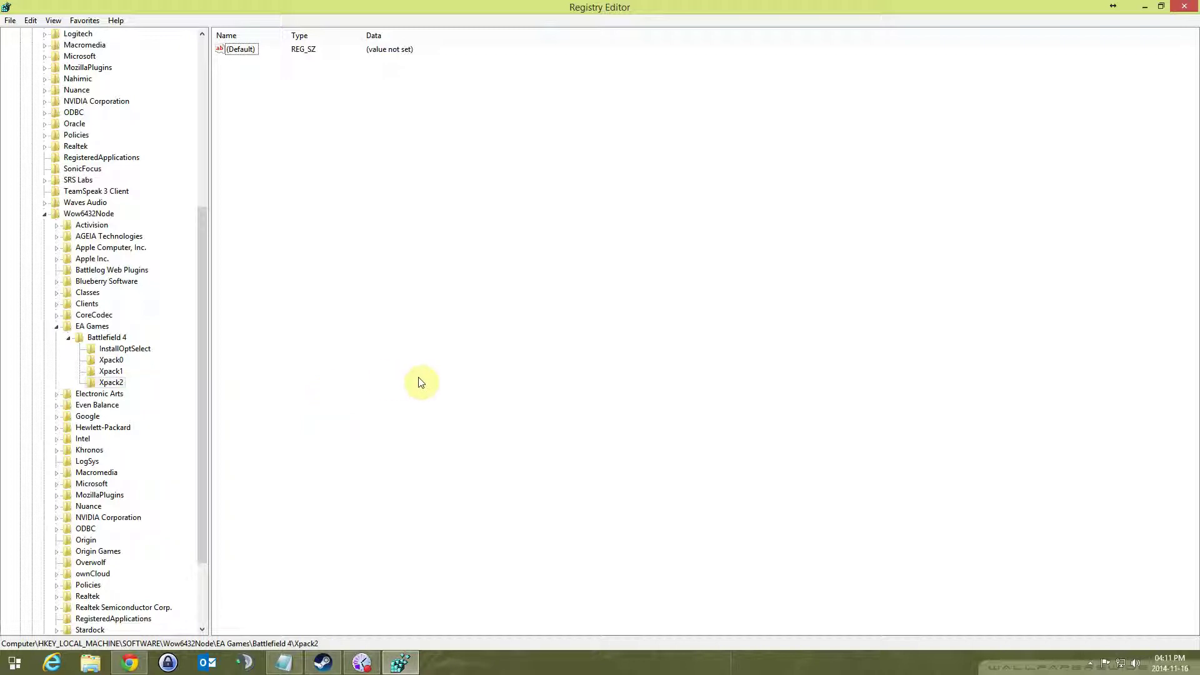
left_click(116, 340)
right_click(115, 339)
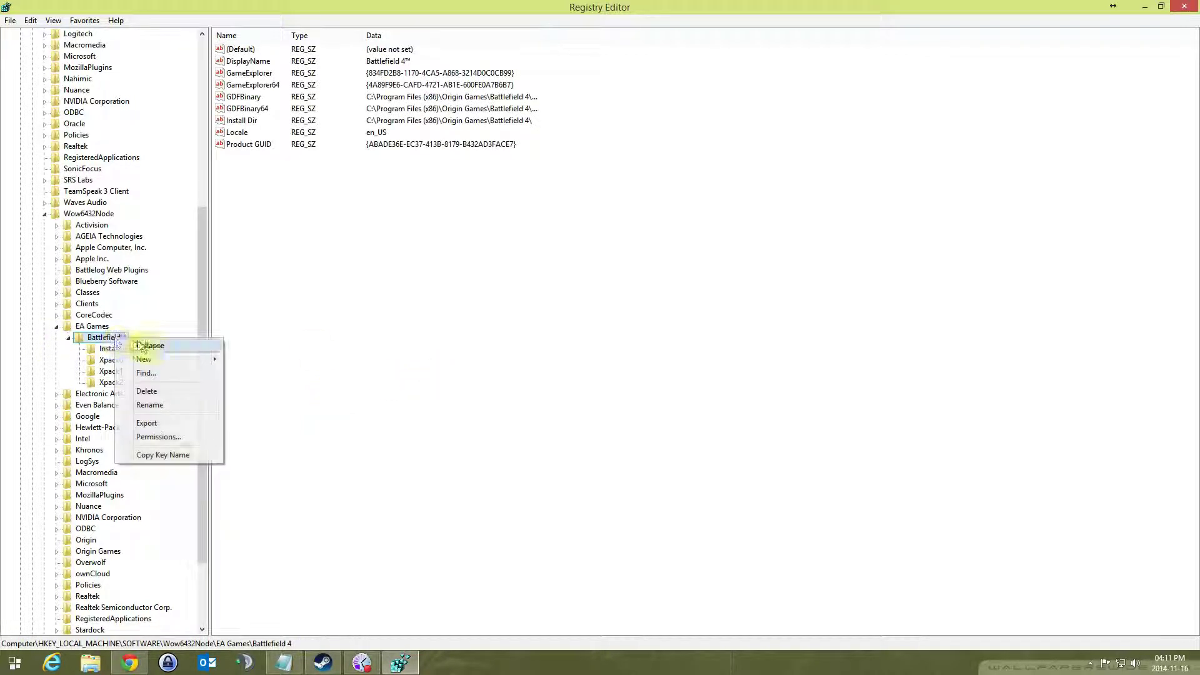
mouse_move(174, 363)
left_click(260, 362)
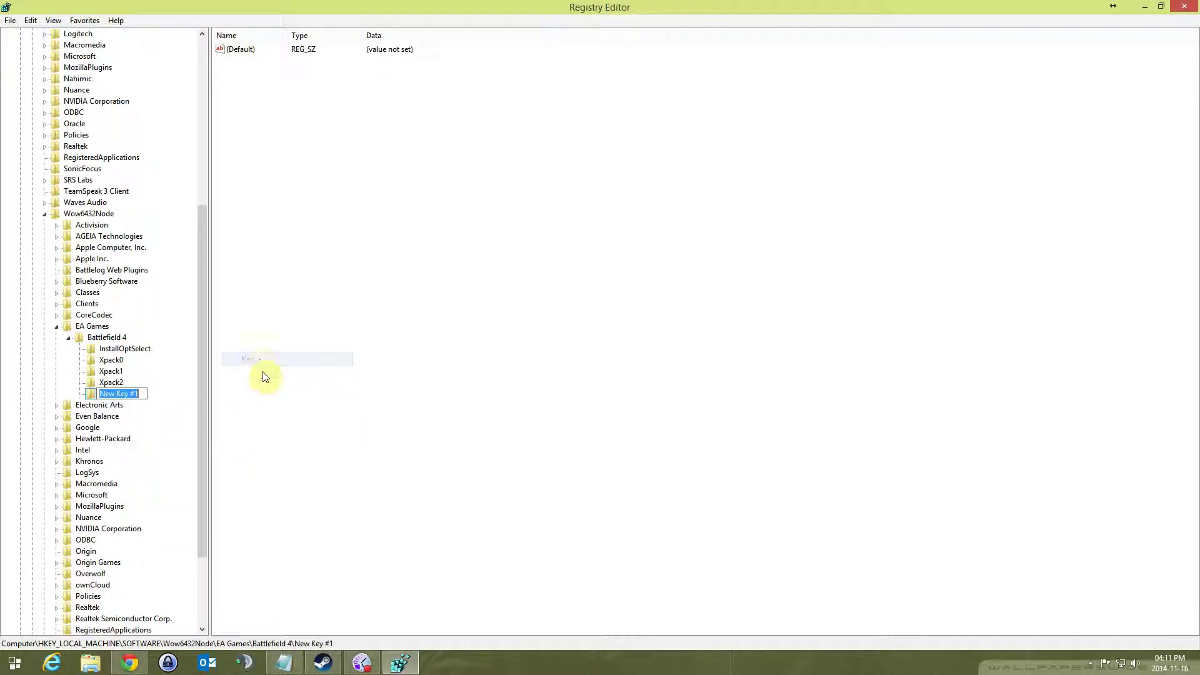
type("Xpack")
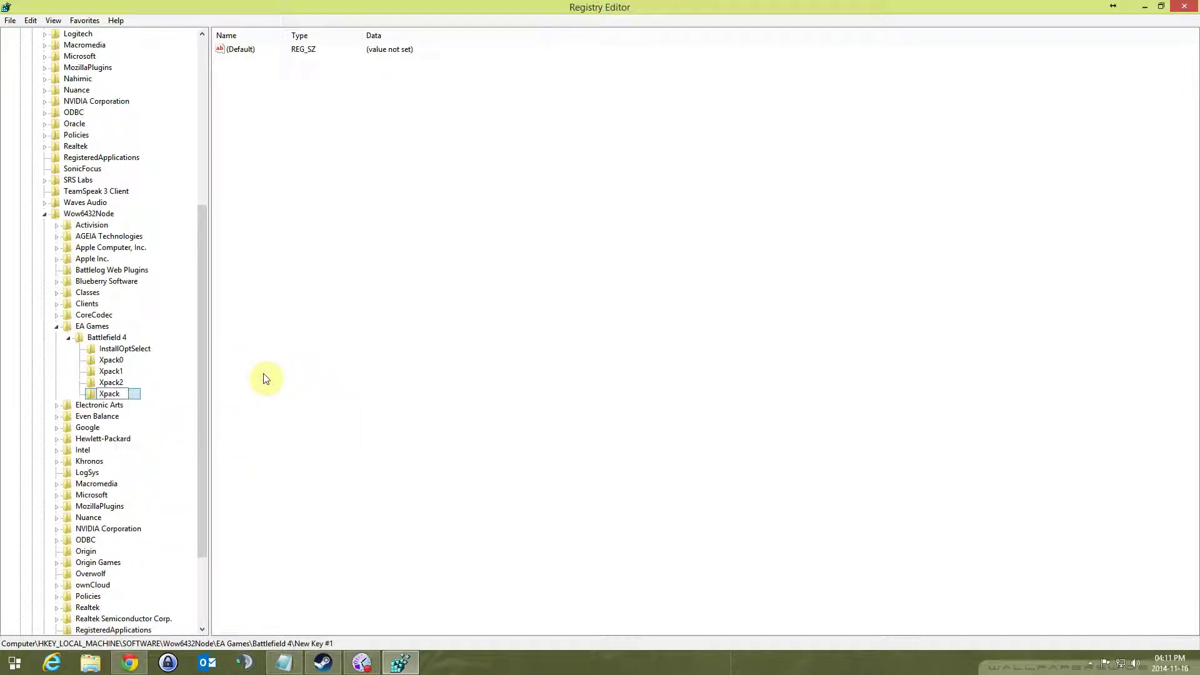
type("3")
Step: Confirm the Xpack3 name and select Xpack0 to view its default value
left_click(570, 271)
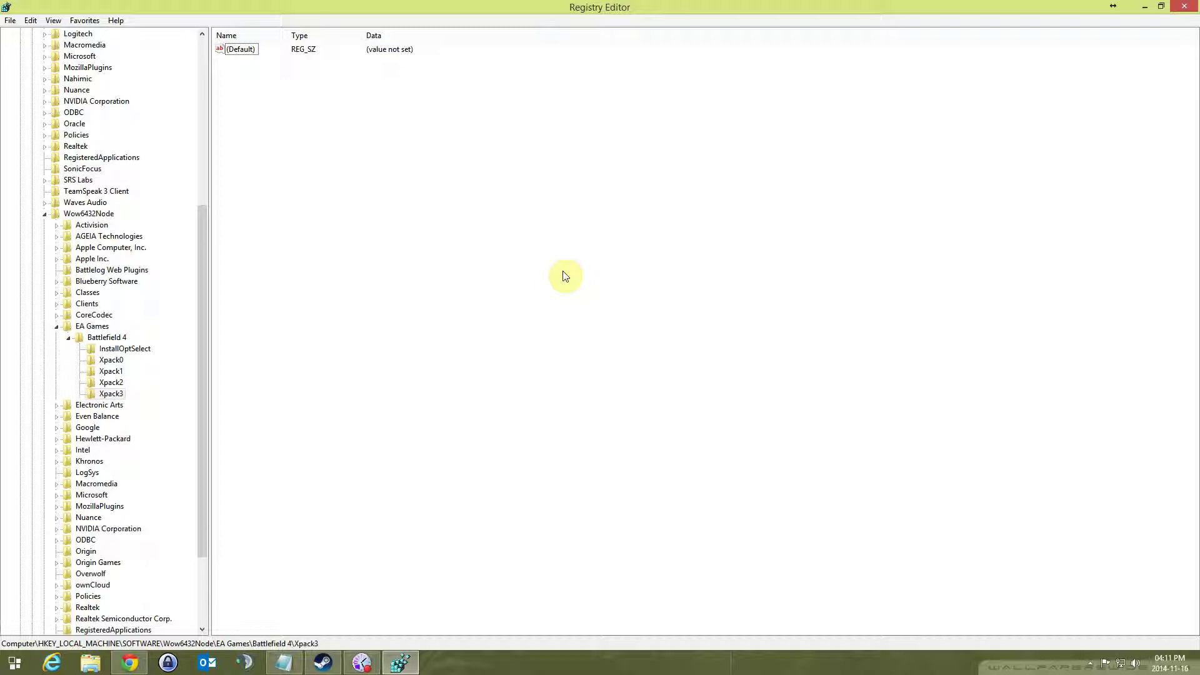
left_click(110, 360)
left_click(396, 263)
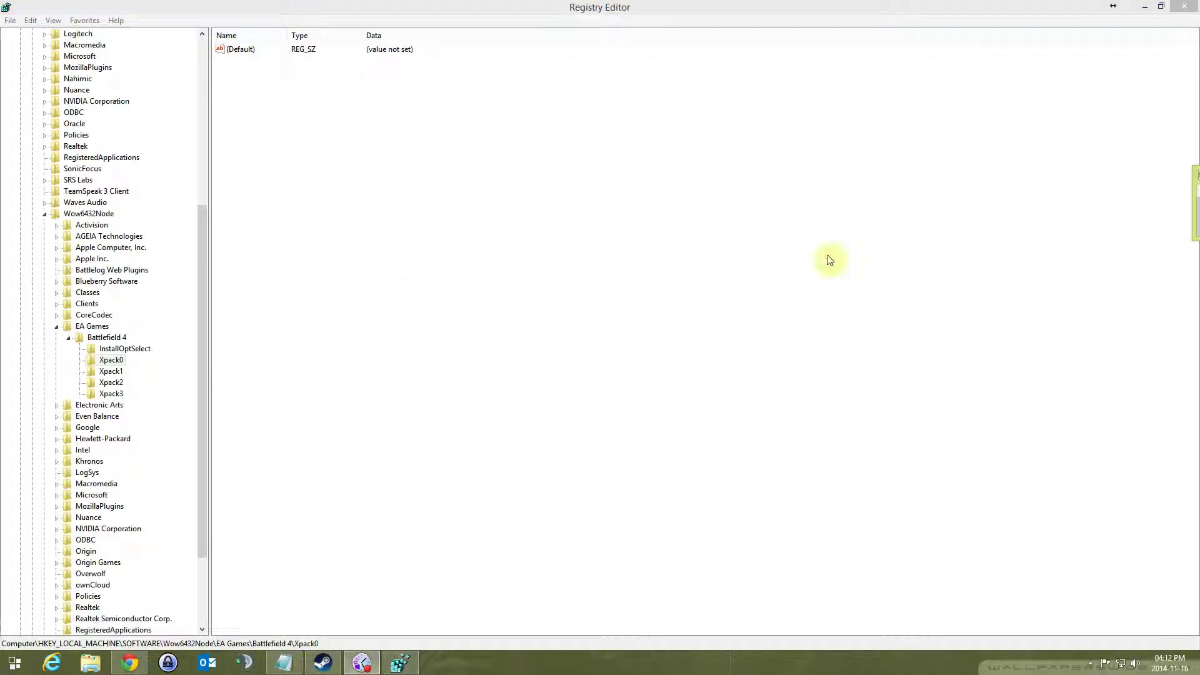
left_click(102, 362)
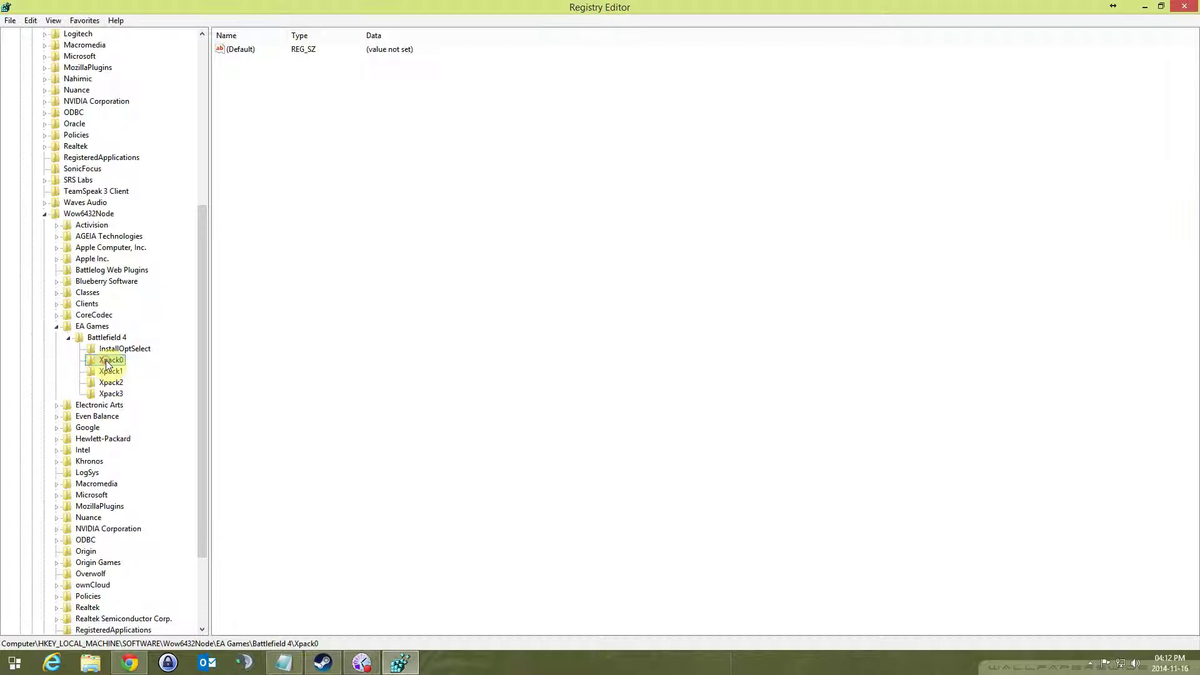
Step: Add a string value named 'installled' to Xpack0, correcting a typo
right_click(355, 256)
mouse_move(382, 267)
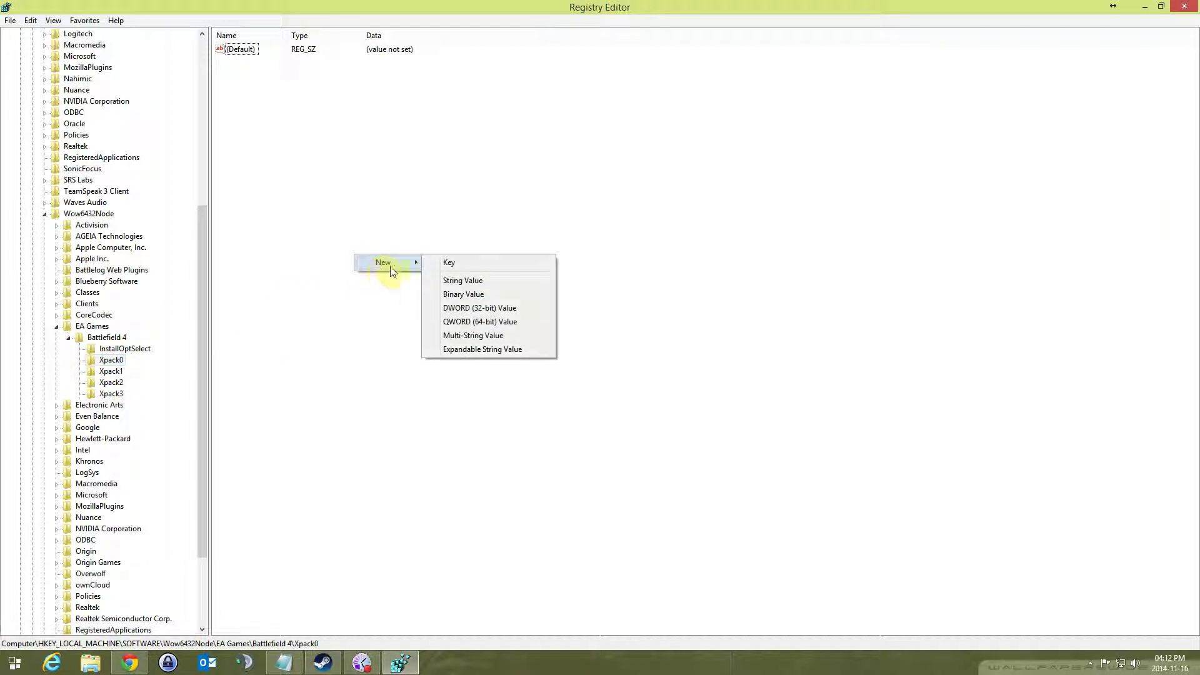
left_click(462, 280)
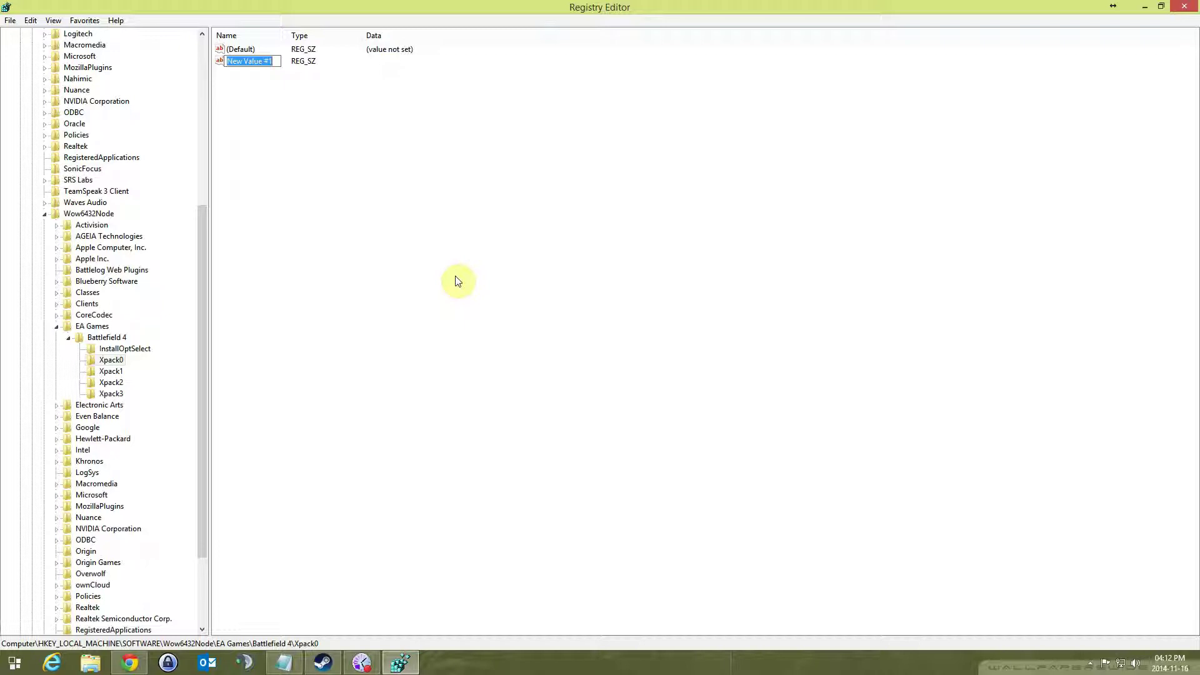
type("instaled")
key("BackSpace")
key("BackSpace")
type("lled")
key("shift+Left")
key("shift+Left")
key("shift+Left")
key("shift+Left")
key("shift+Left")
key("shift+Left")
key("shift+Left")
key("shift+Left")
key("shift+Left")
key("Return")
Step: Add the 'installled' string value to Xpack1 and Xpack2
left_click(118, 372)
right_click(338, 283)
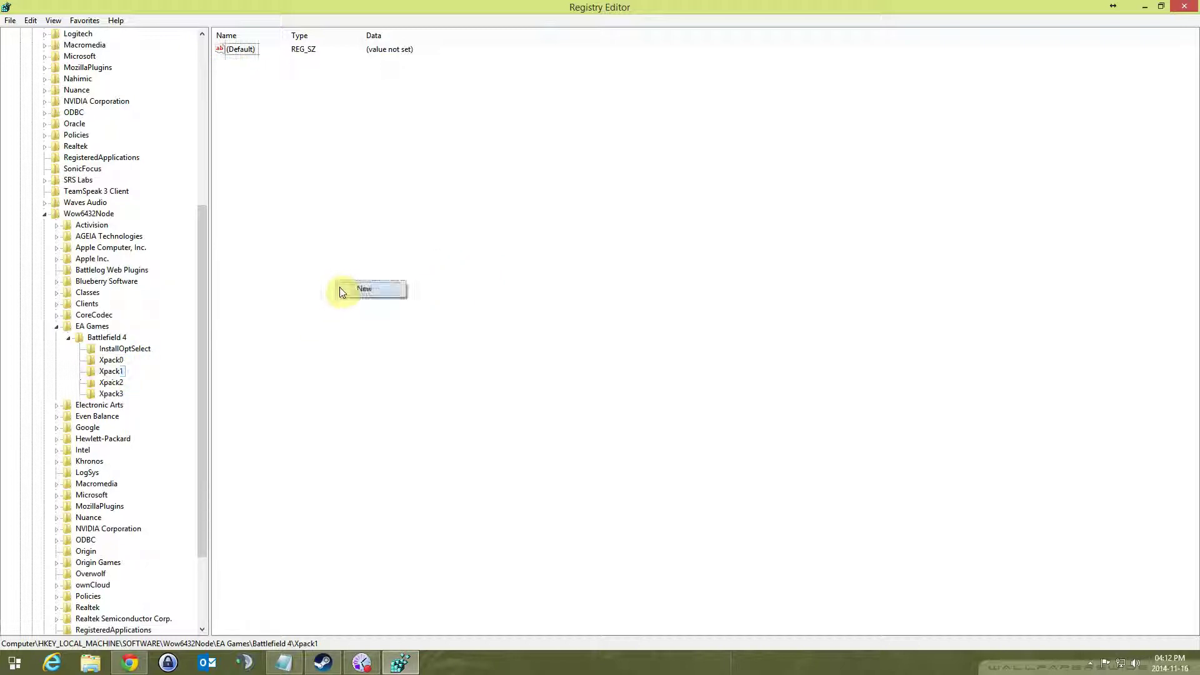
mouse_move(394, 290)
left_click(453, 309)
type("installled")
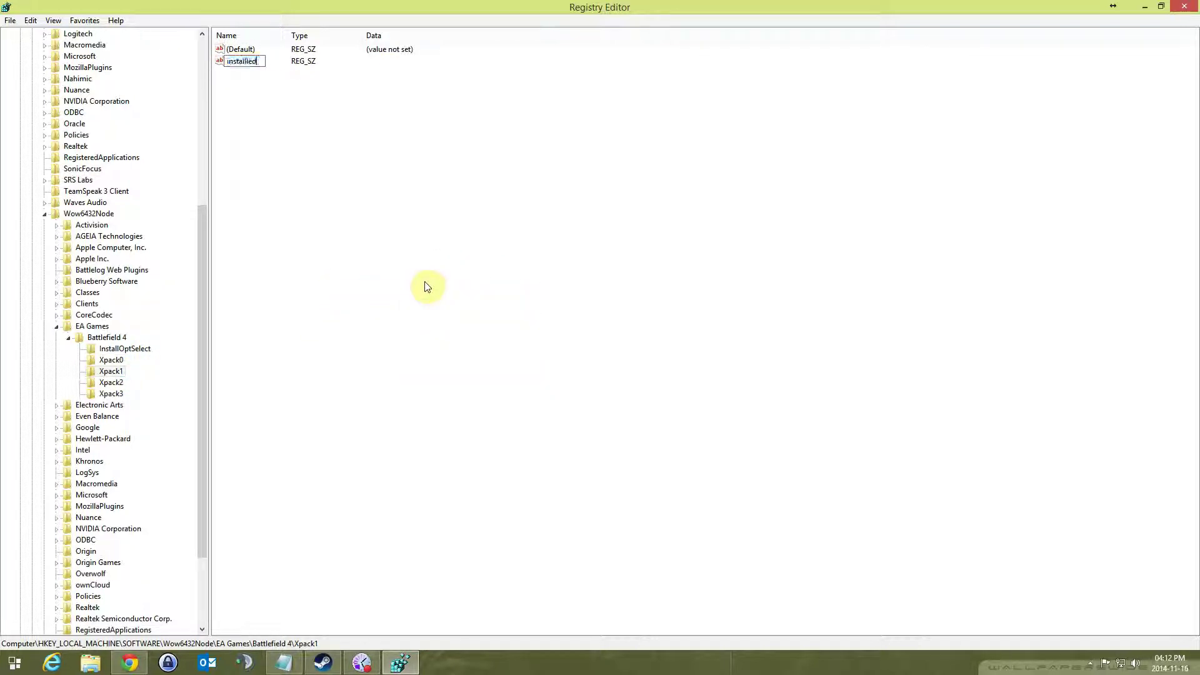
key("Return")
left_click(111, 382)
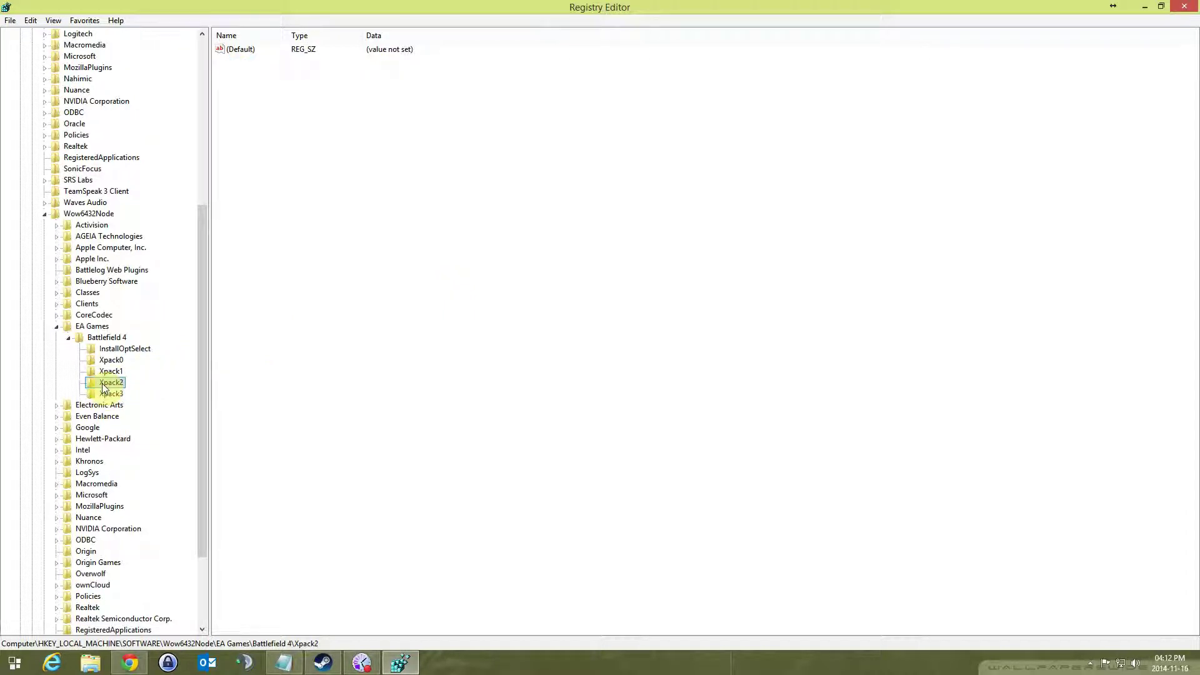
right_click(362, 297)
mouse_move(374, 305)
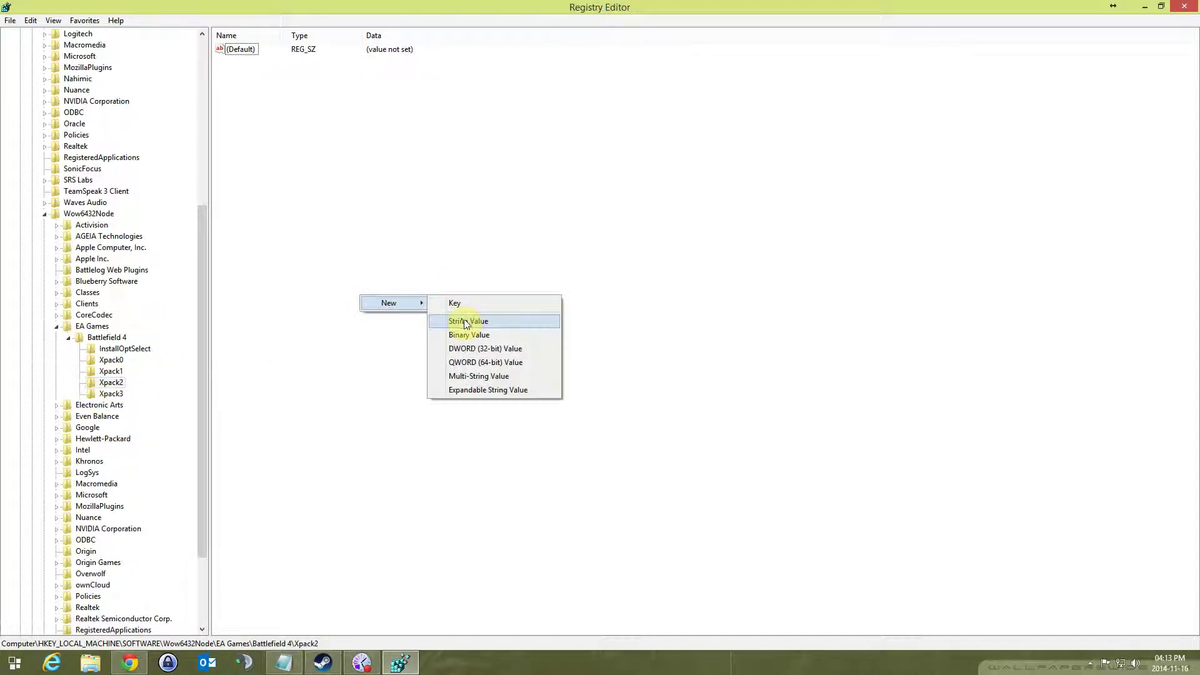
left_click(471, 320)
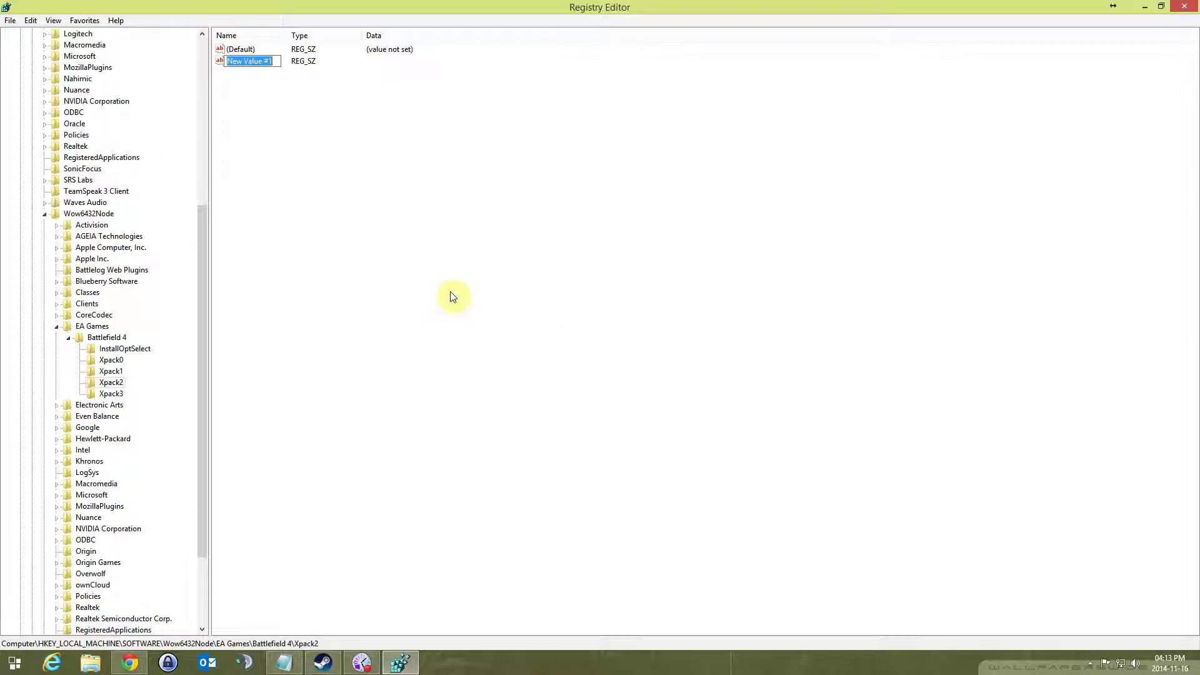
type("installled")
key("Return")
Step: Add the 'installled' string value to Xpack3
left_click(116, 393)
right_click(405, 285)
mouse_move(469, 289)
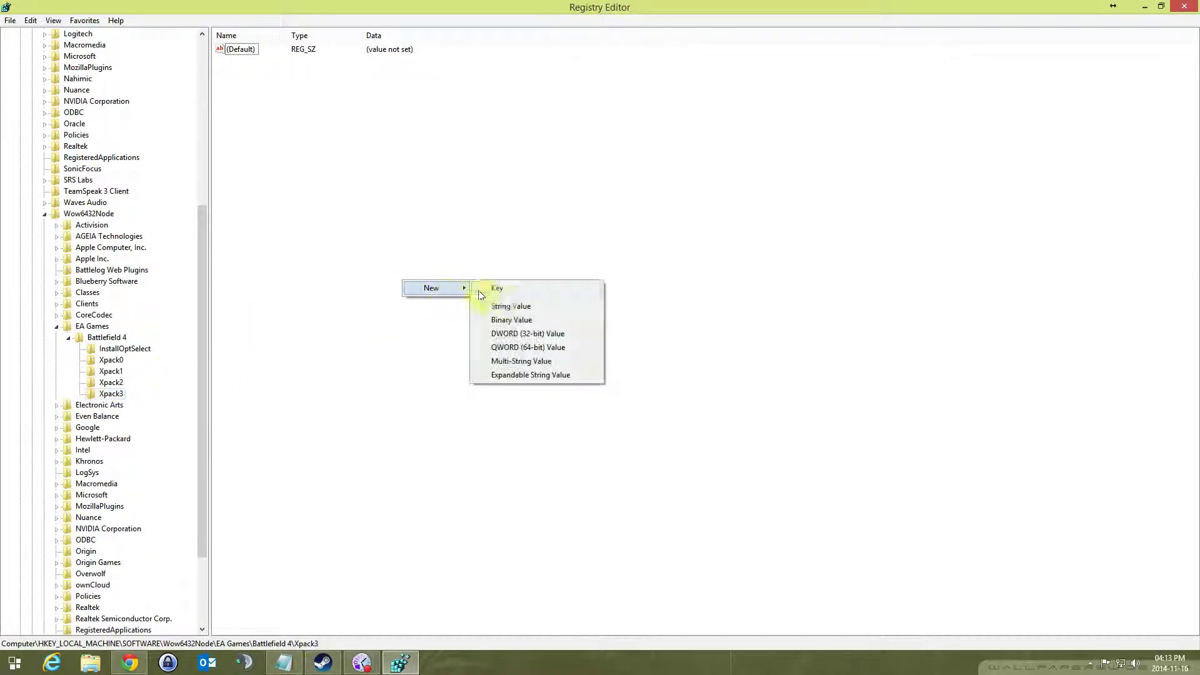
left_click(511, 306)
type("installled")
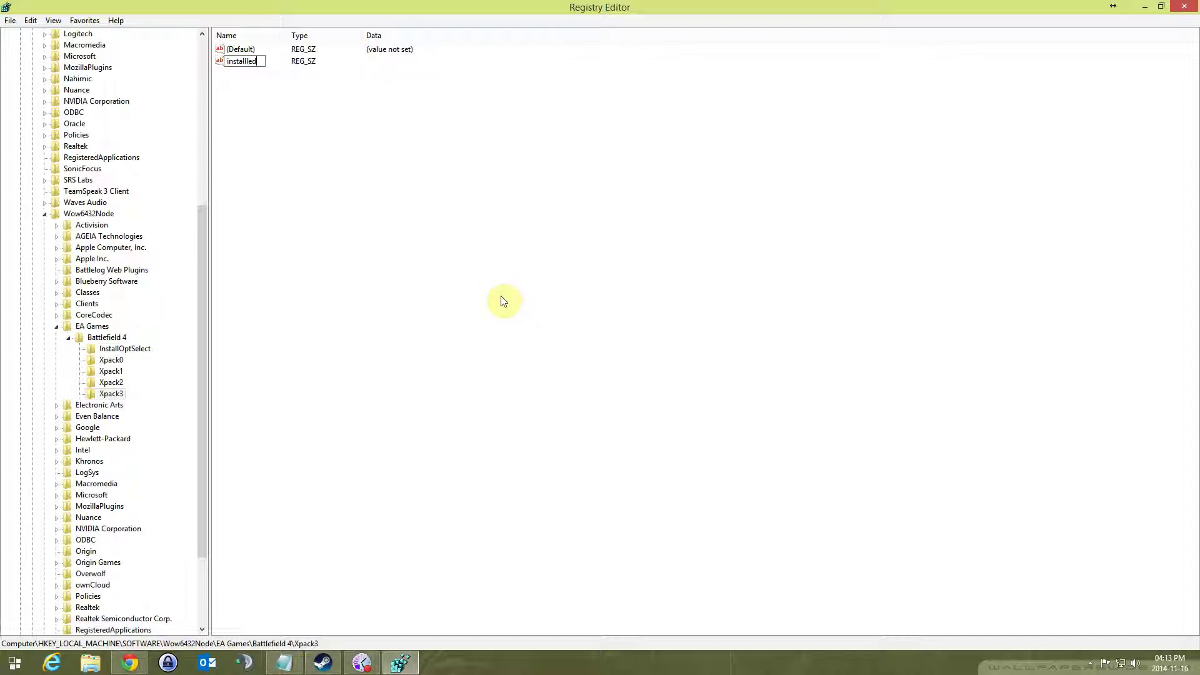
key("Return")
Step: Set the installled data to 'true' in Xpack0 and Xpack1
left_click(111, 360)
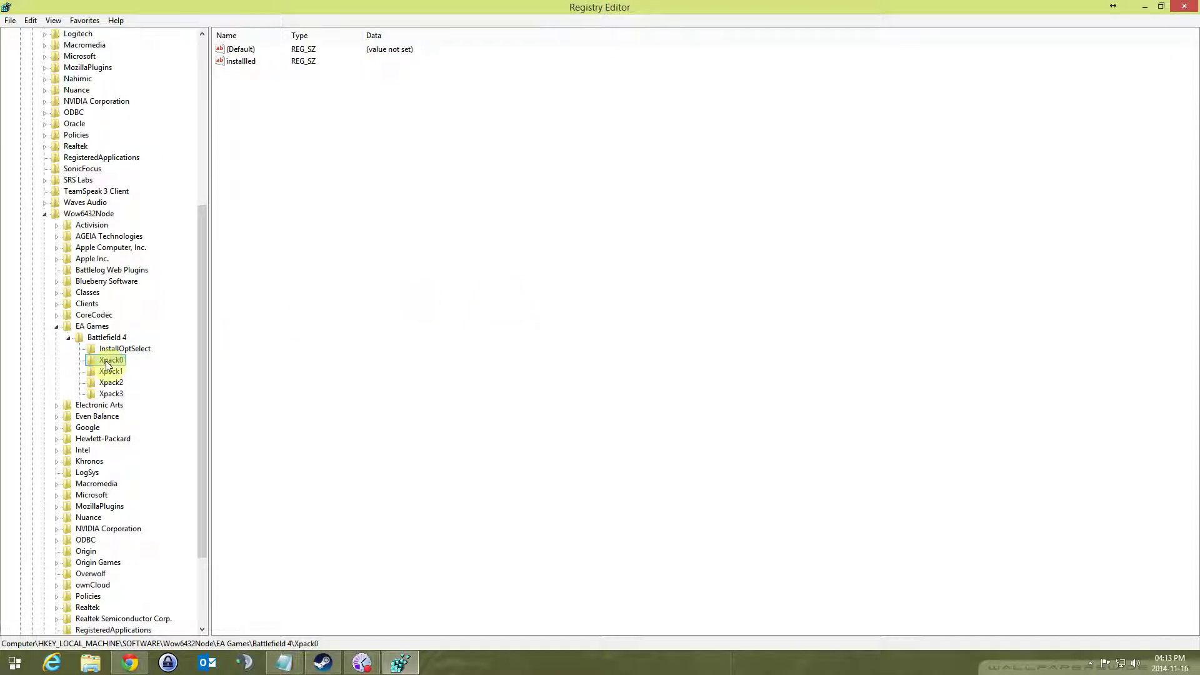
double_click(237, 63)
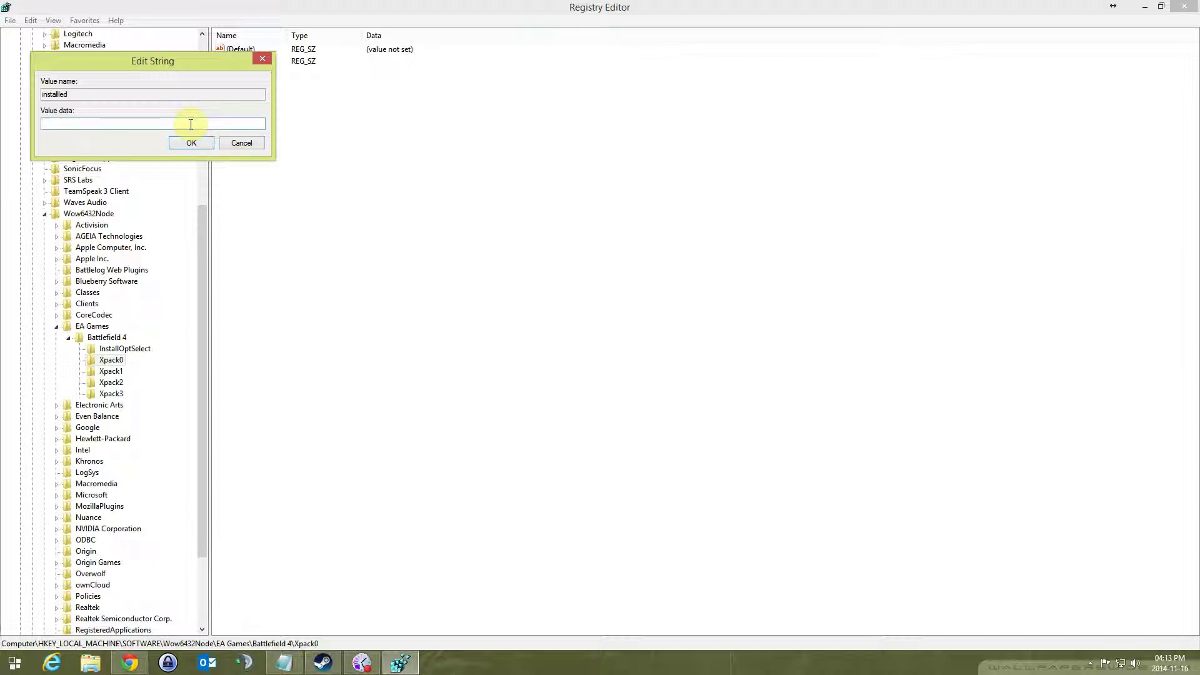
type("true")
key("shift+Left")
key("shift+Left")
left_click(192, 143)
left_click(110, 371)
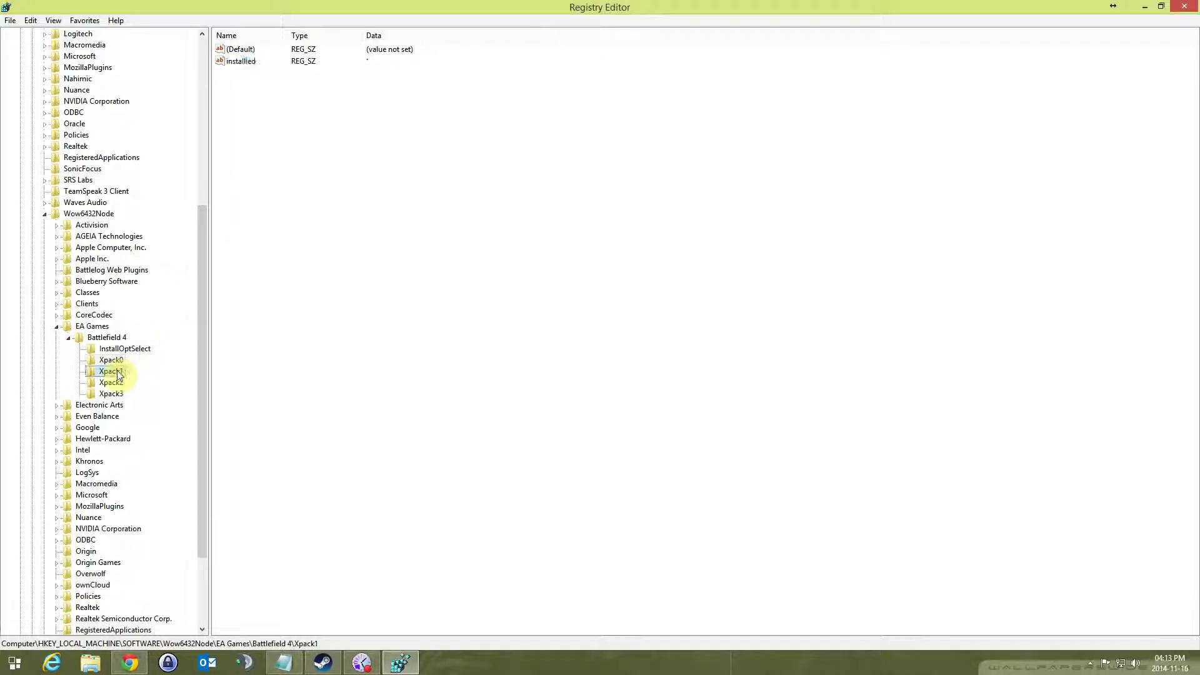
left_click(249, 62)
double_click(249, 63)
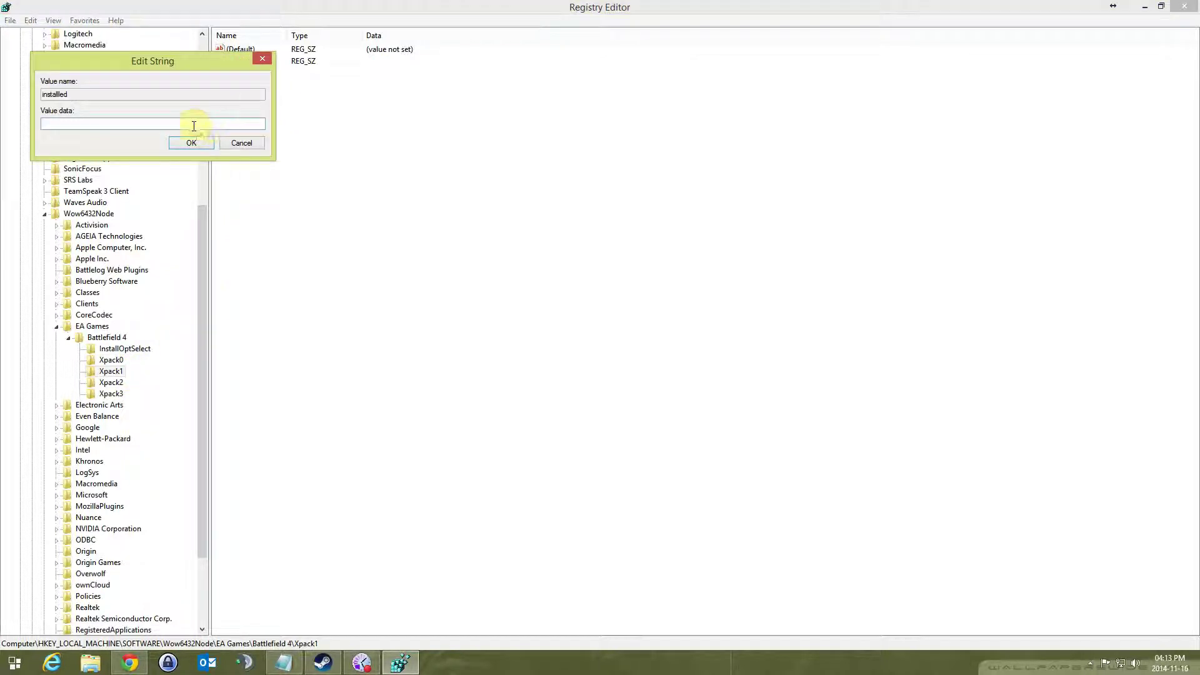
type("true")
left_click(207, 145)
Step: Set the installled data to 'true' in Xpack2 and Xpack3
left_click(111, 383)
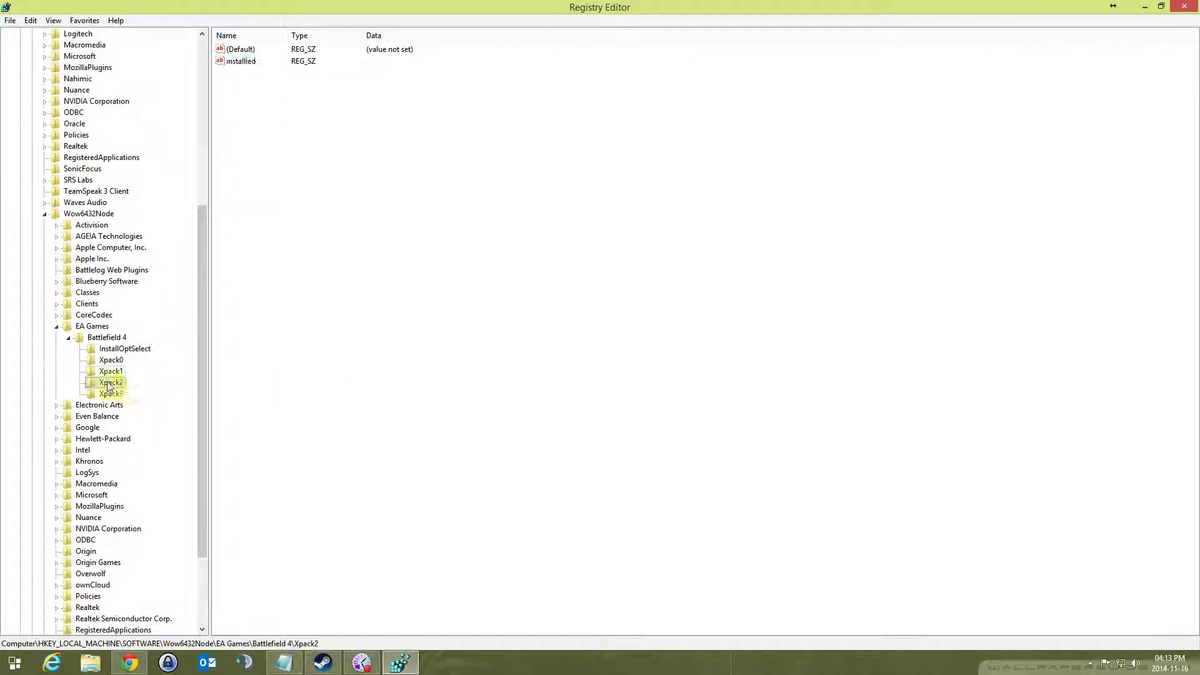
left_click(242, 65)
double_click(243, 64)
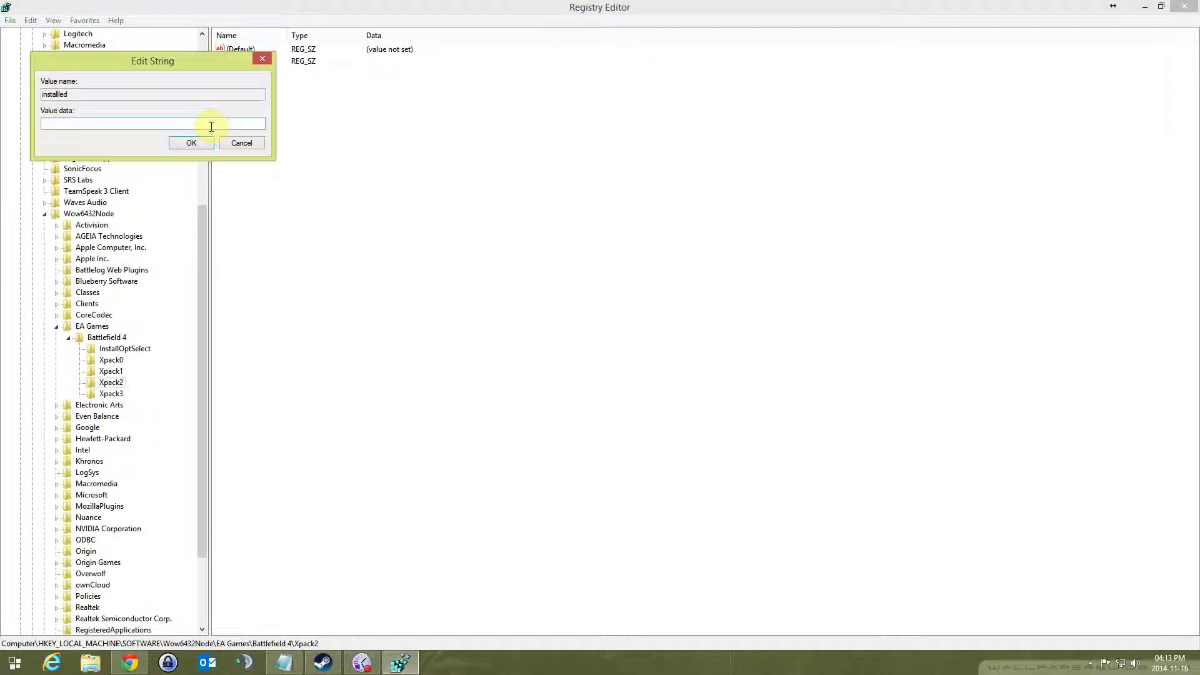
type("true")
left_click(204, 144)
left_click(111, 394)
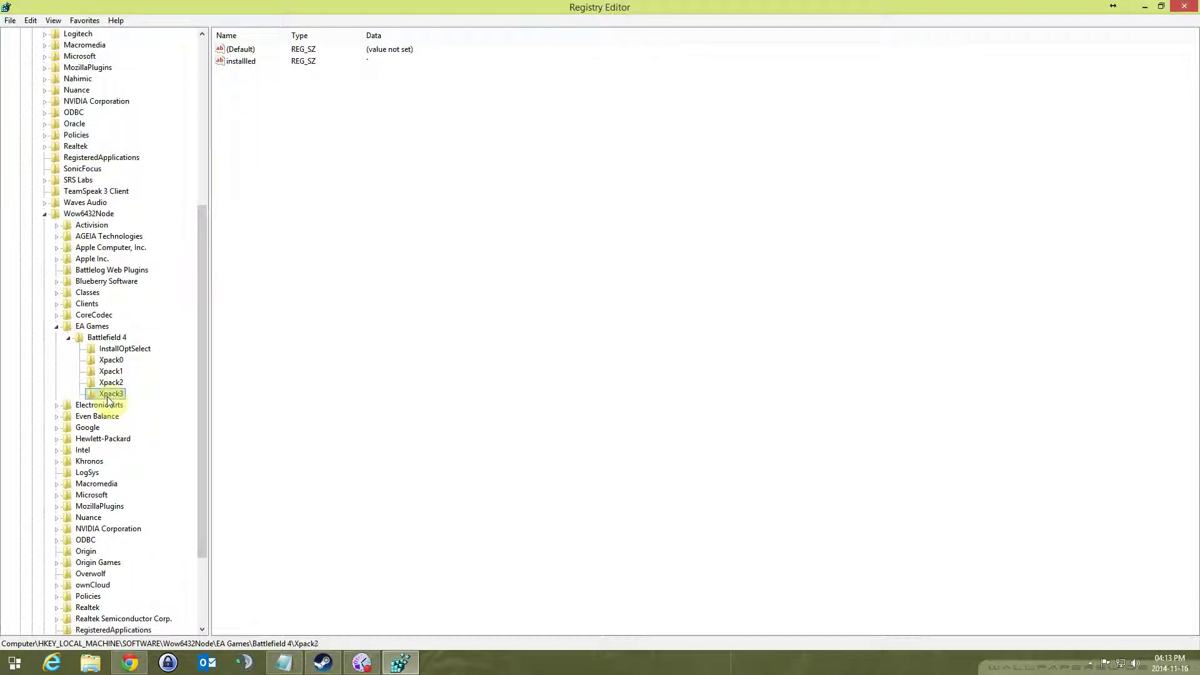
double_click(253, 64)
type("true")
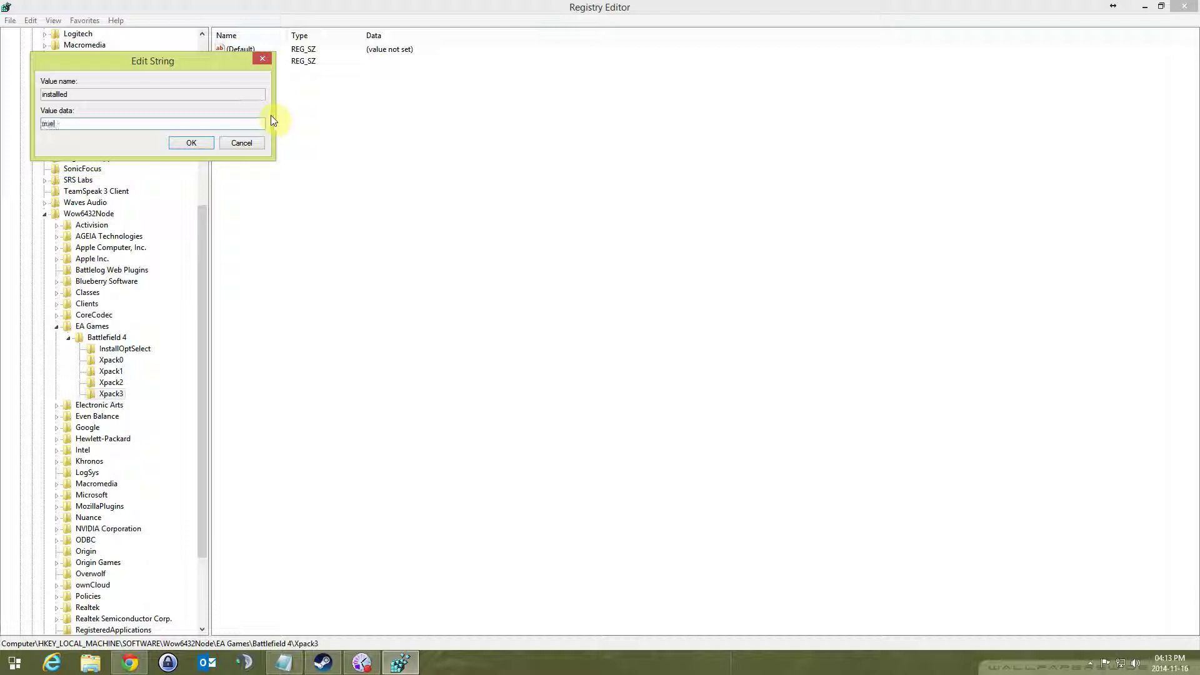
left_click(193, 143)
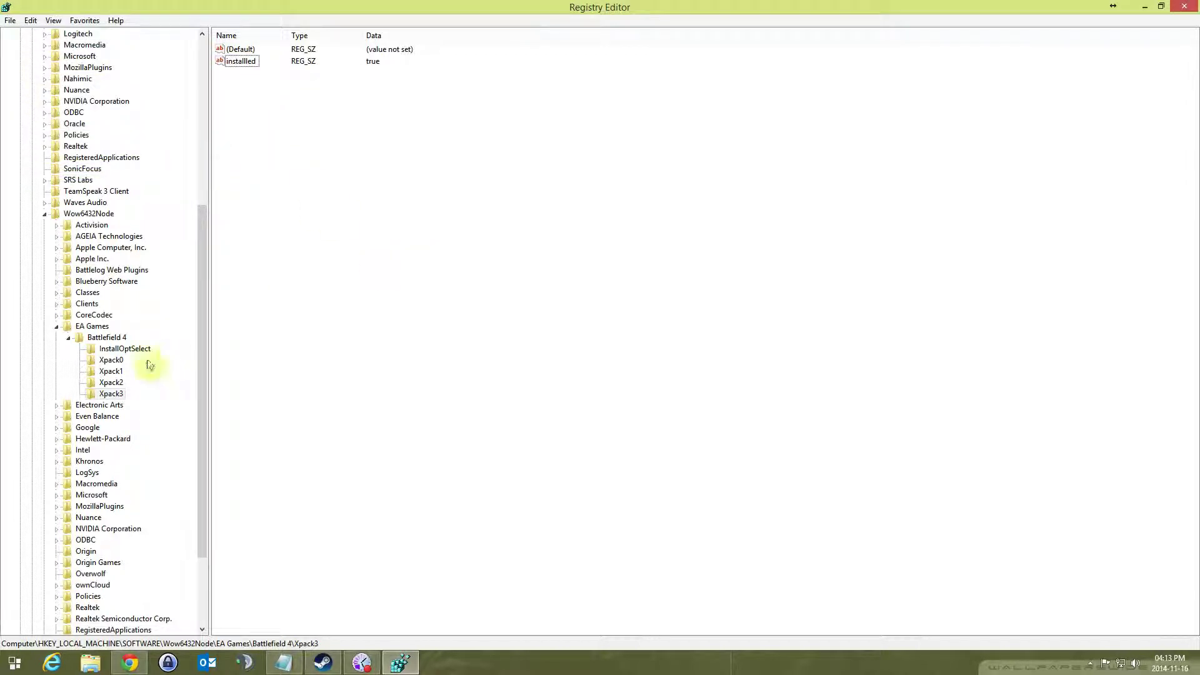
Step: Check that installled reads true in Xpack0 through Xpack3, then close Registry Editor
left_click(112, 360)
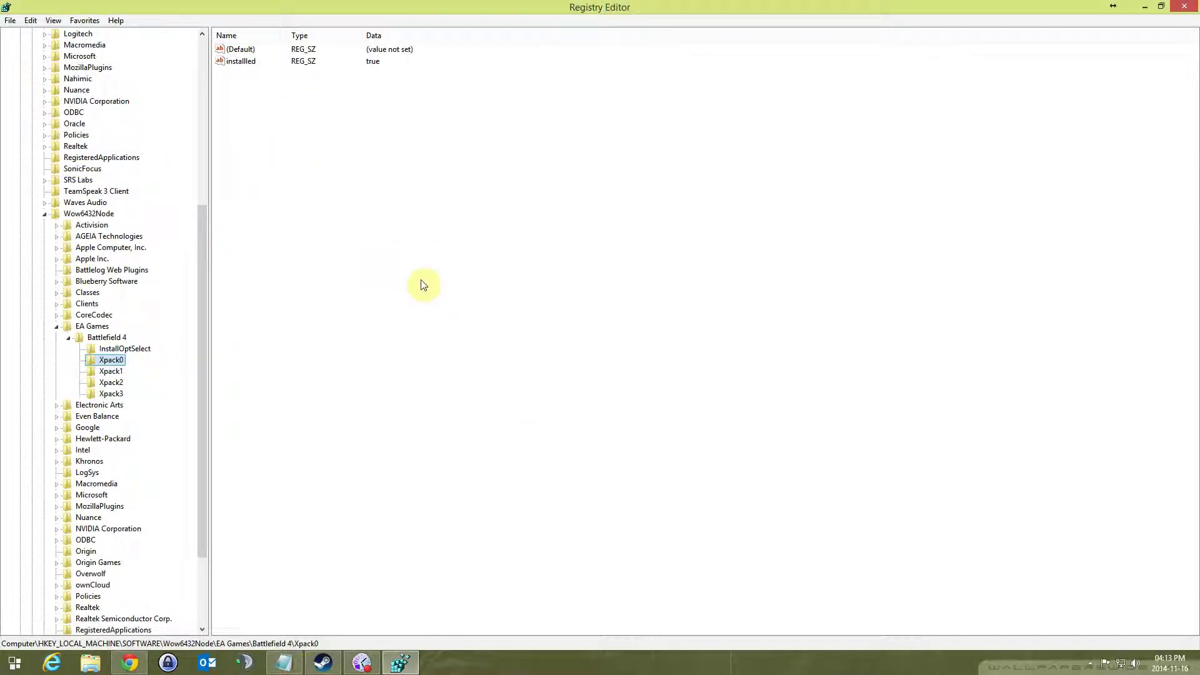
double_click(244, 61)
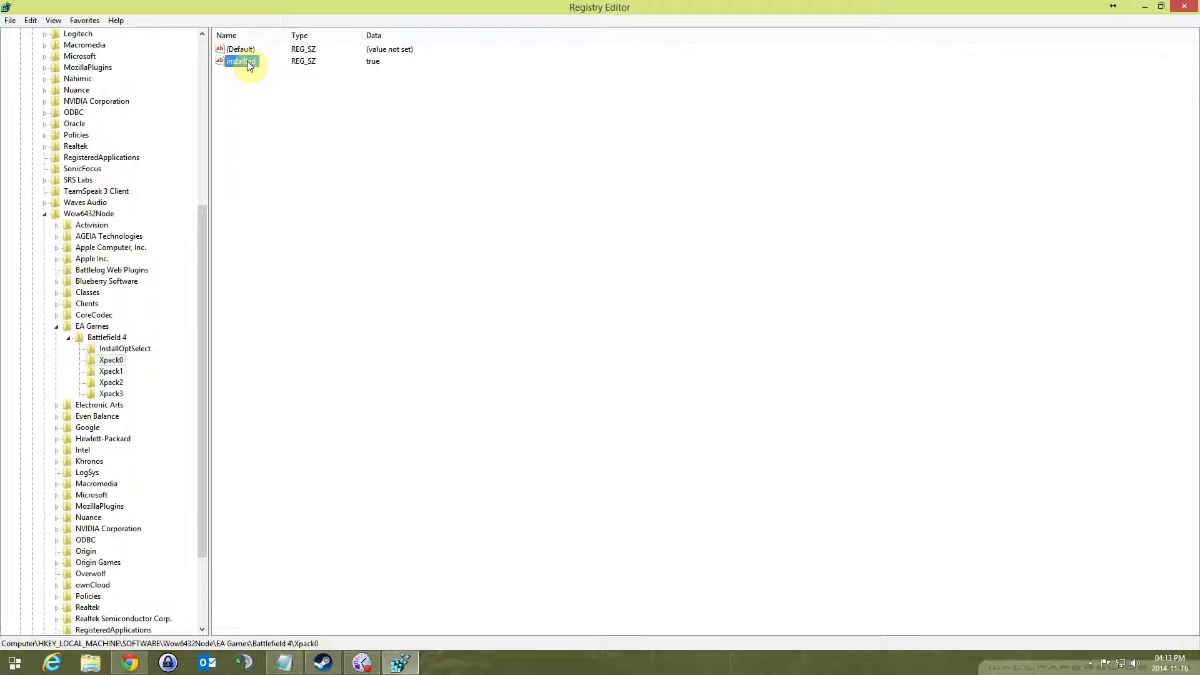
left_click(241, 143)
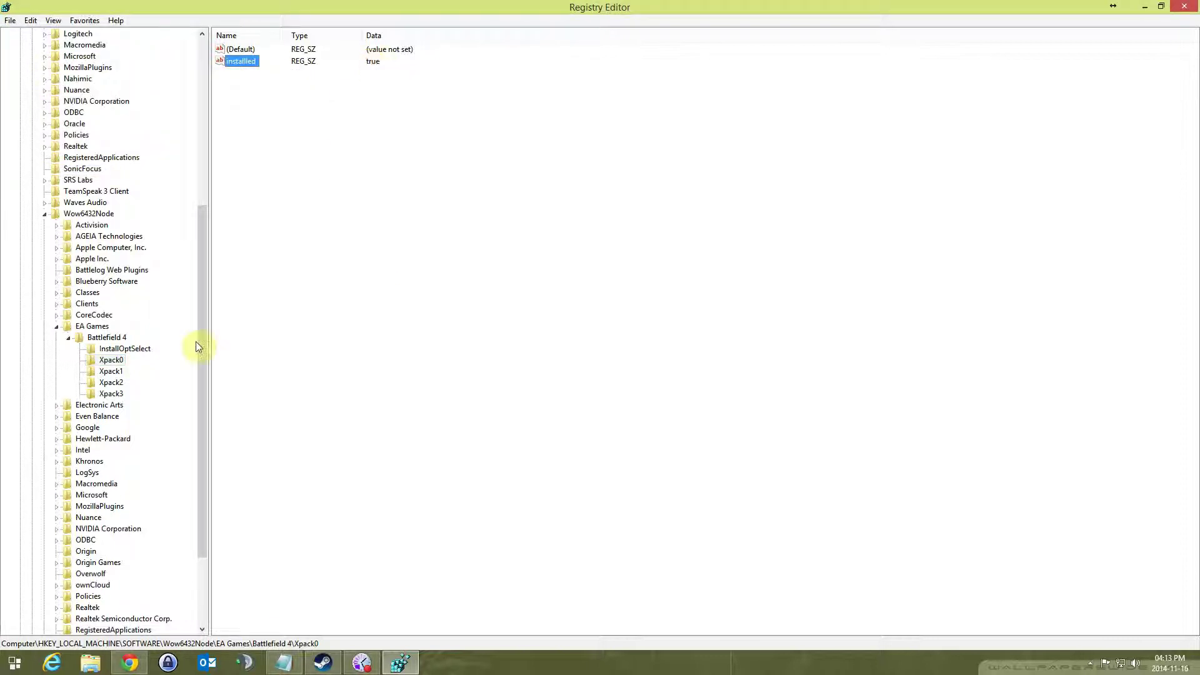
left_click(111, 371)
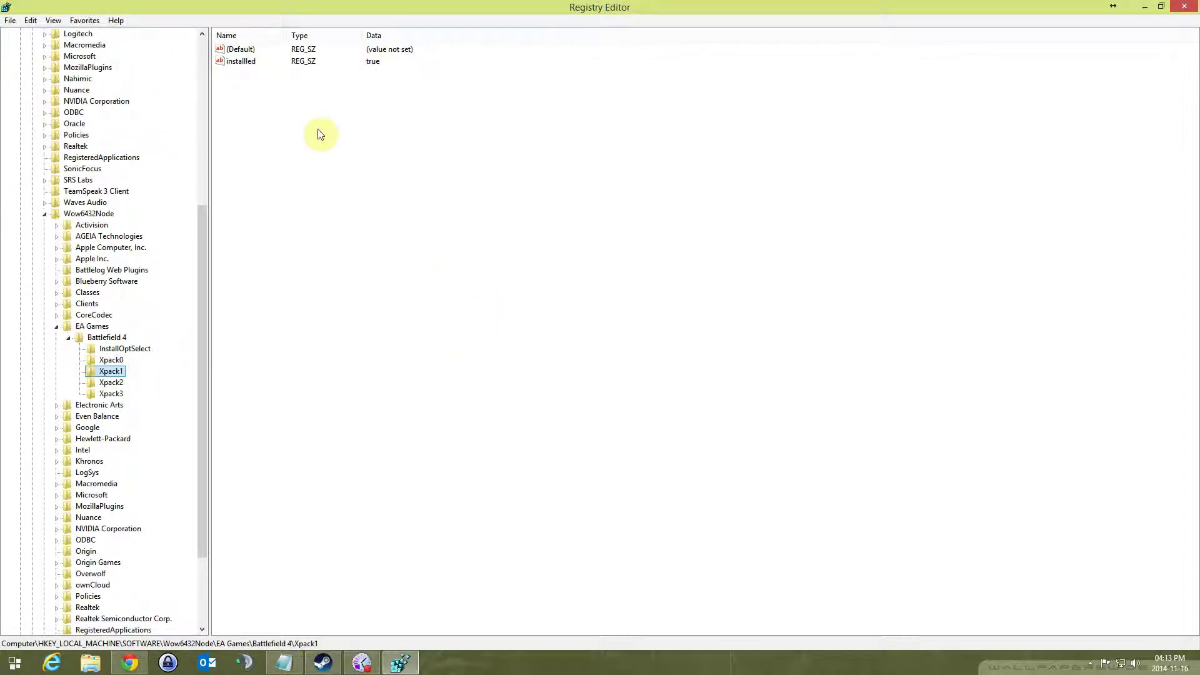
left_click(112, 382)
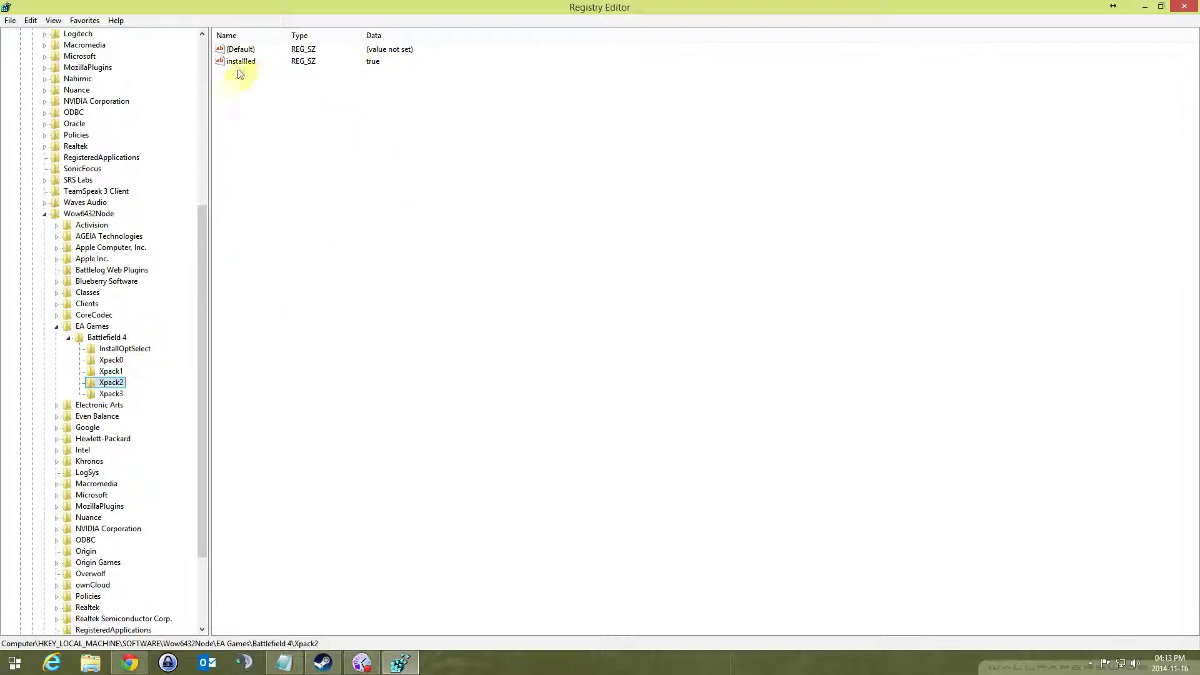
left_click(114, 394)
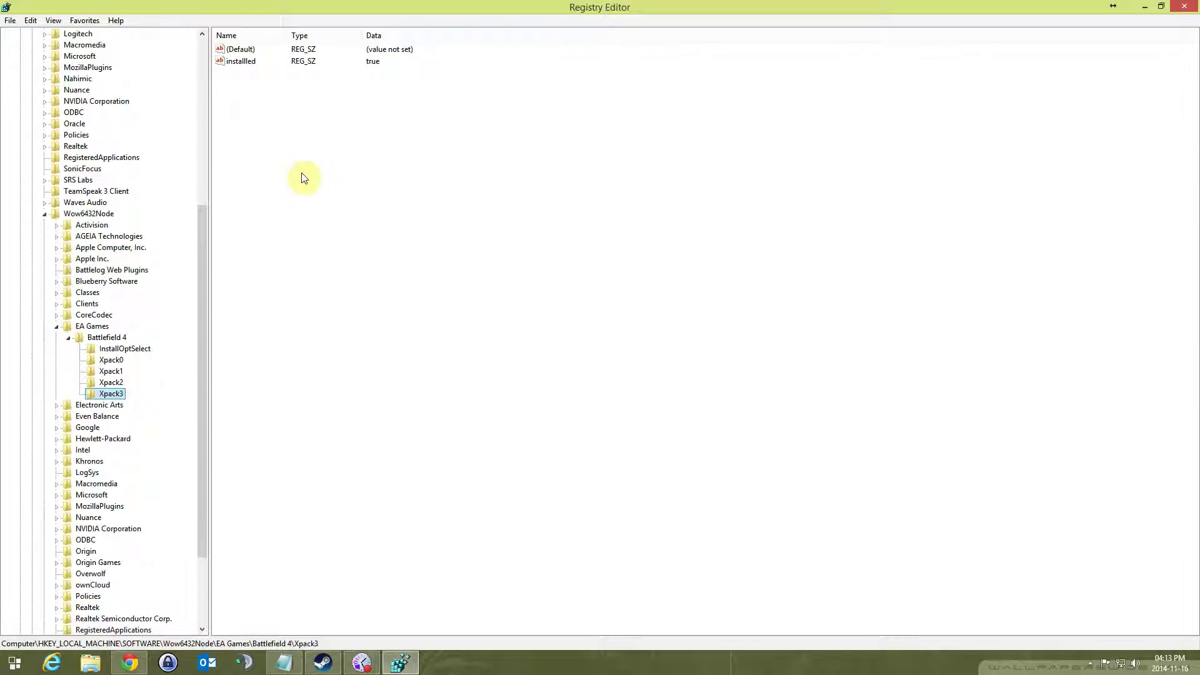
left_click(385, 278)
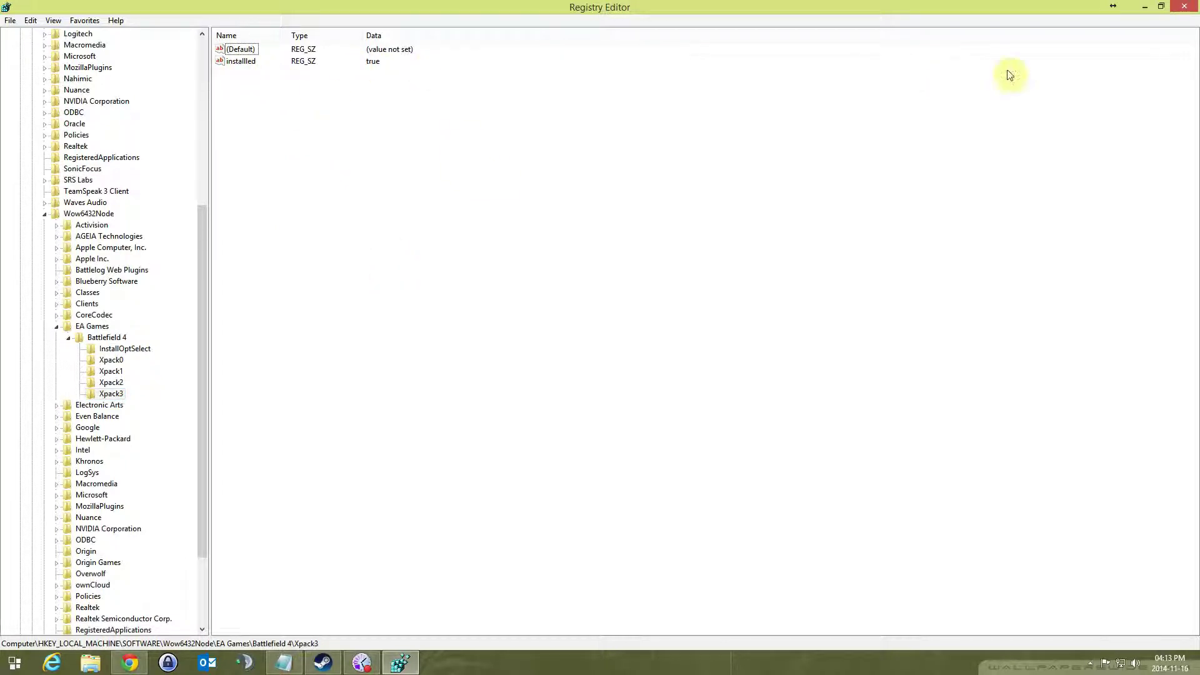
left_click(1186, 9)
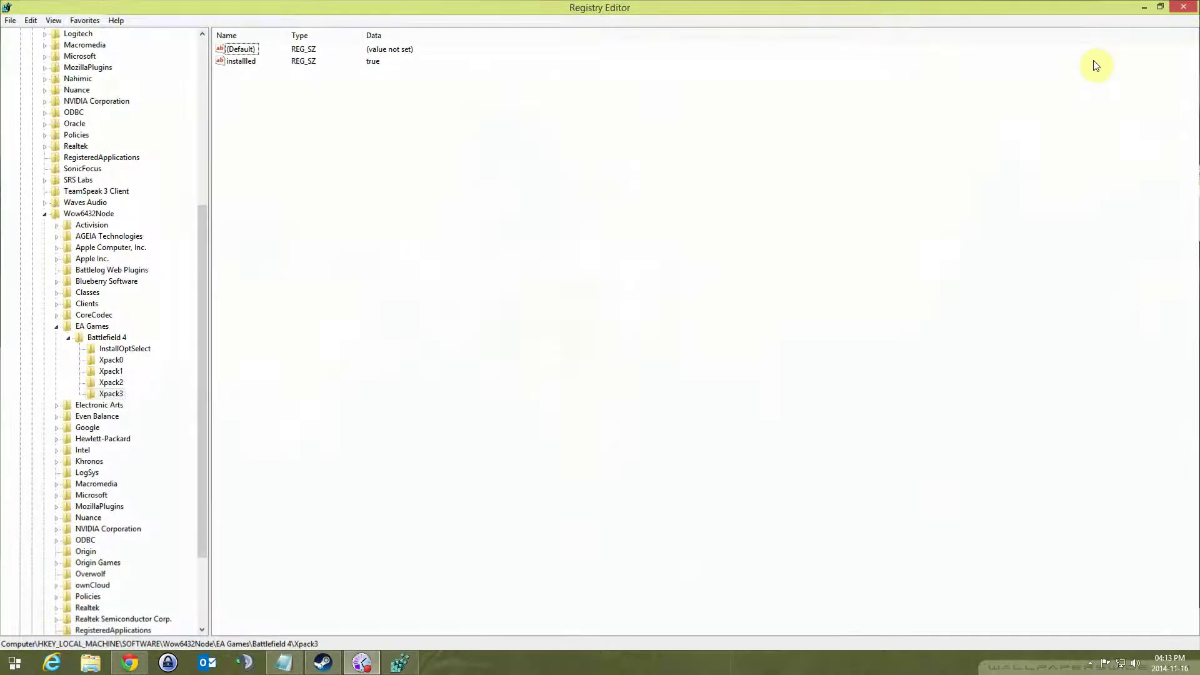
Step: Launch Origin via Start menu search, then bring up Chrome's taskbar jump list
left_click(13, 663)
left_click(80, 630)
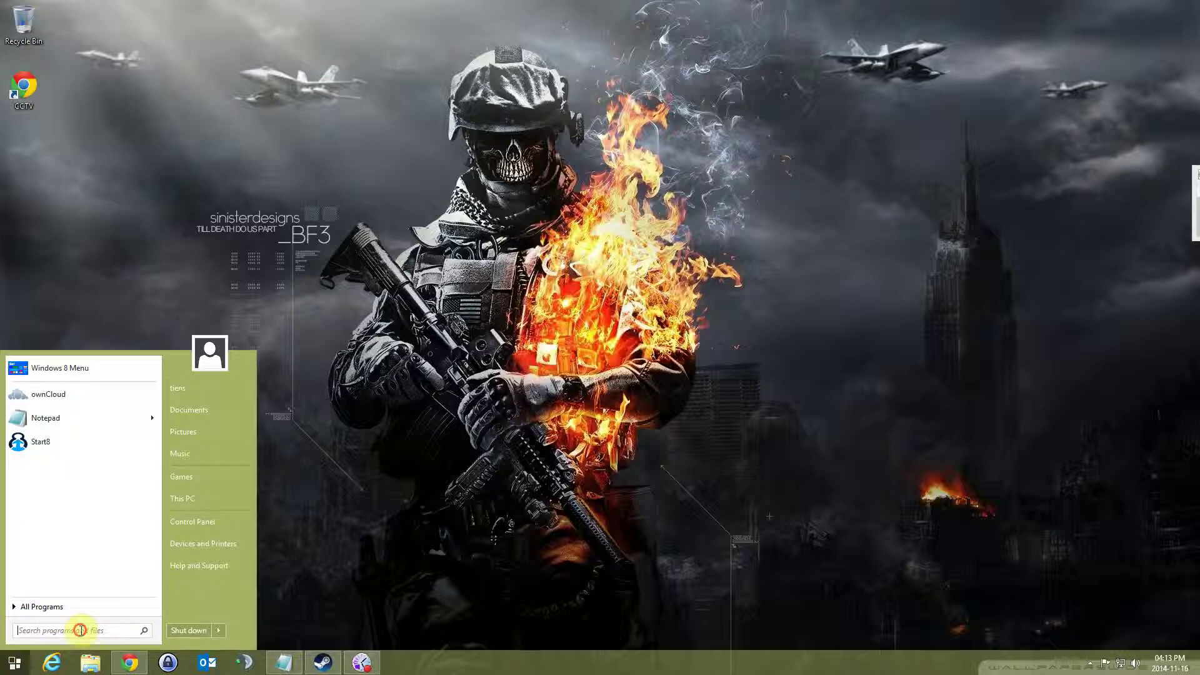
type("origin")
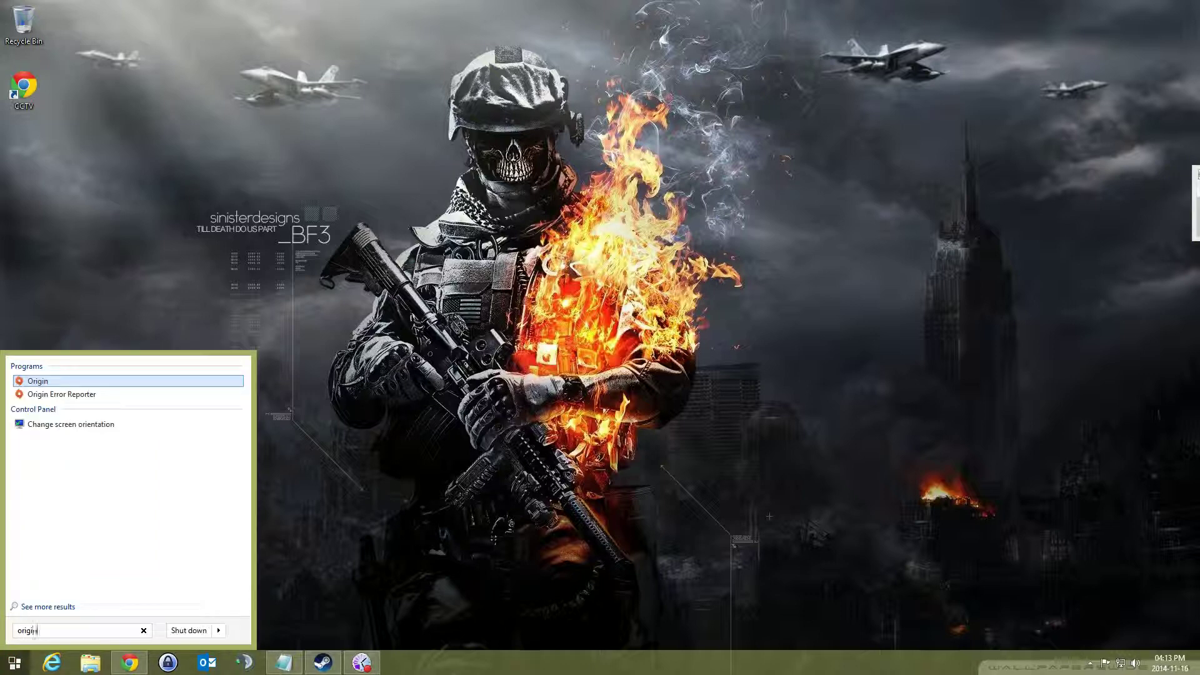
key("Return")
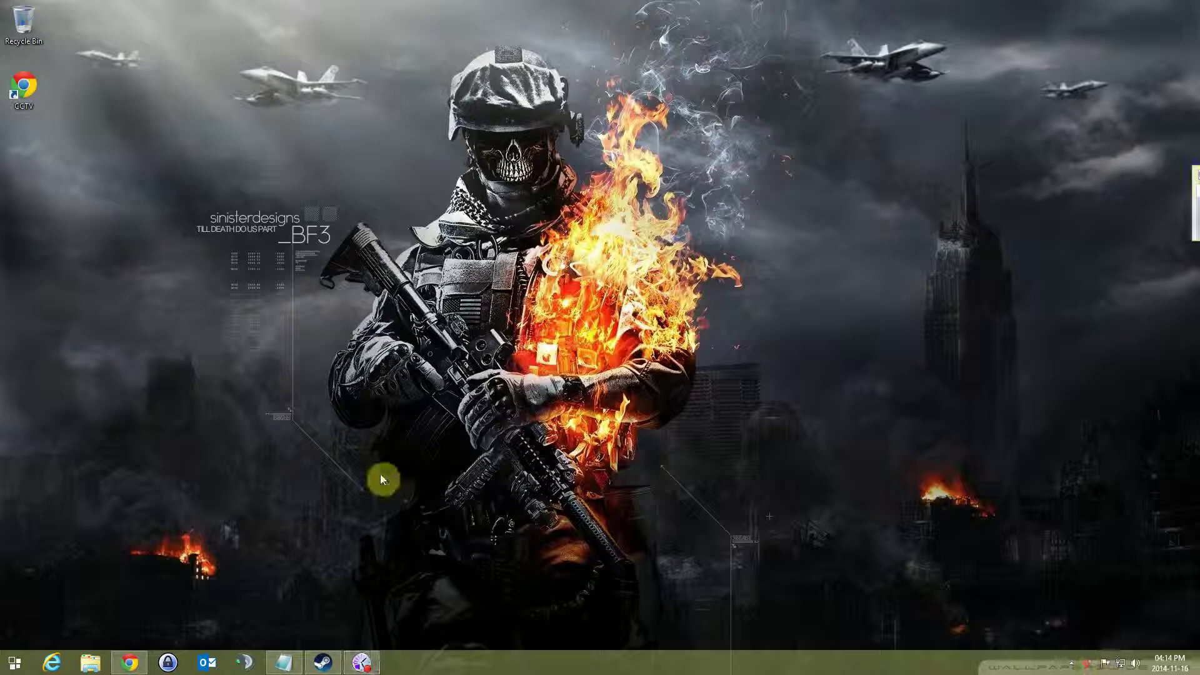
left_click(15, 664)
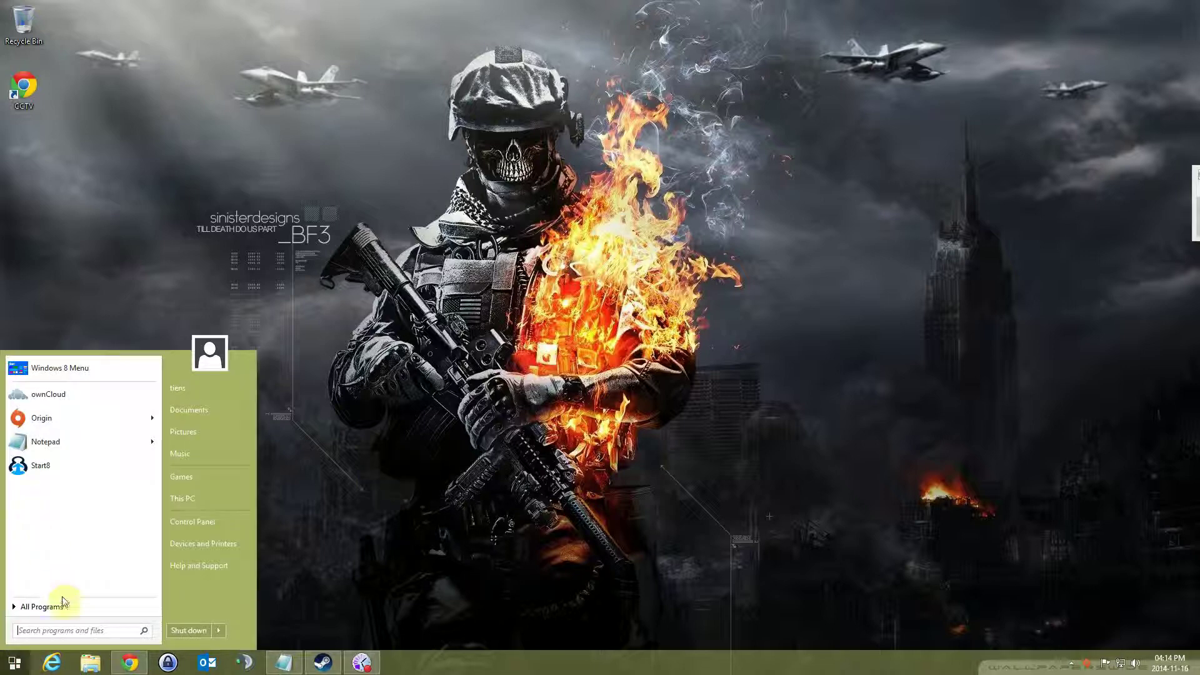
right_click(130, 664)
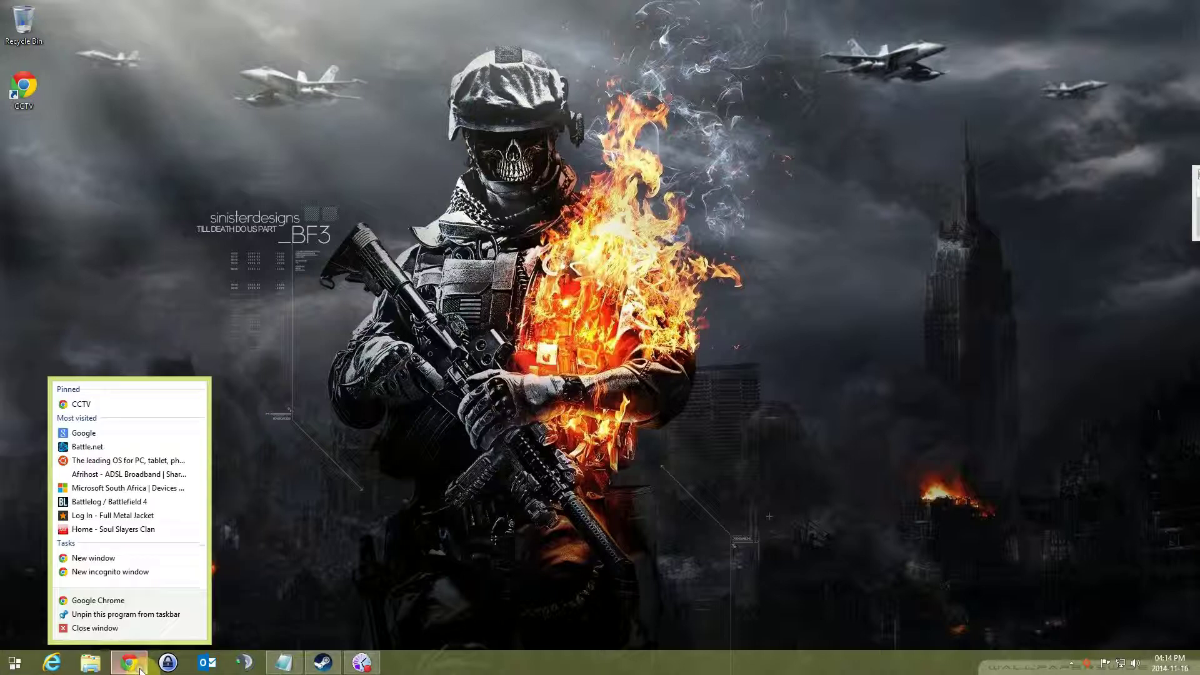
Step: Open a new Chrome window and go to battlelog.battlefield.com from the 'batt' suggestion
left_click(107, 563)
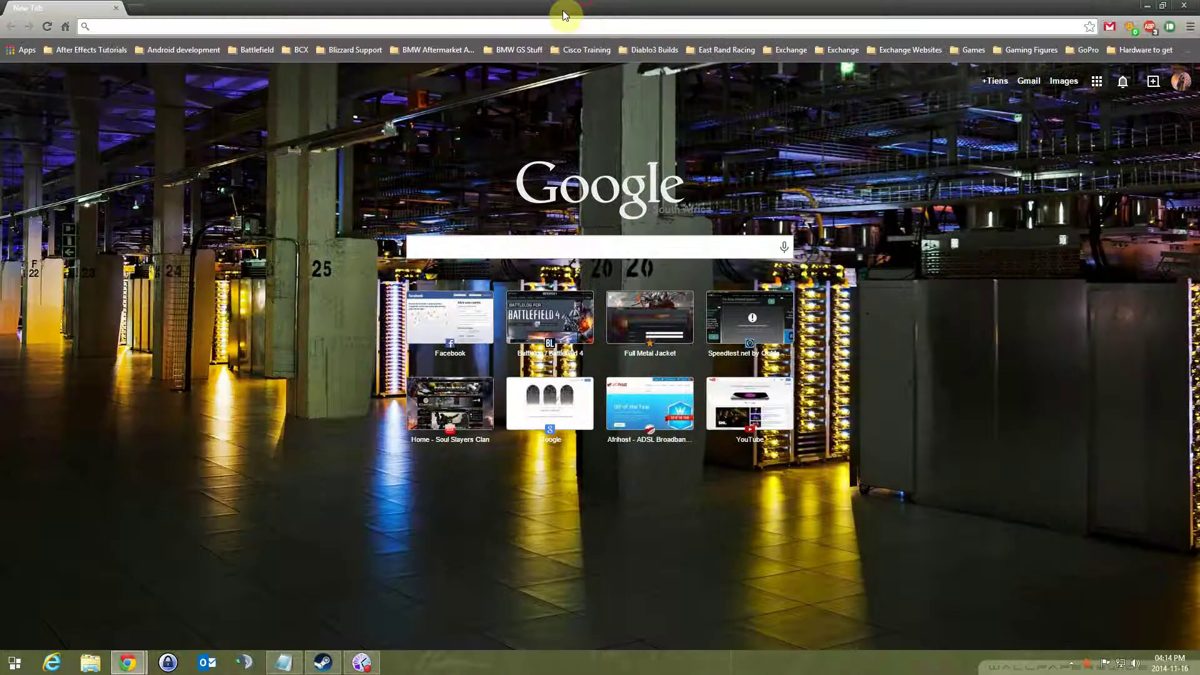
type("battlelog.battlefield.com")
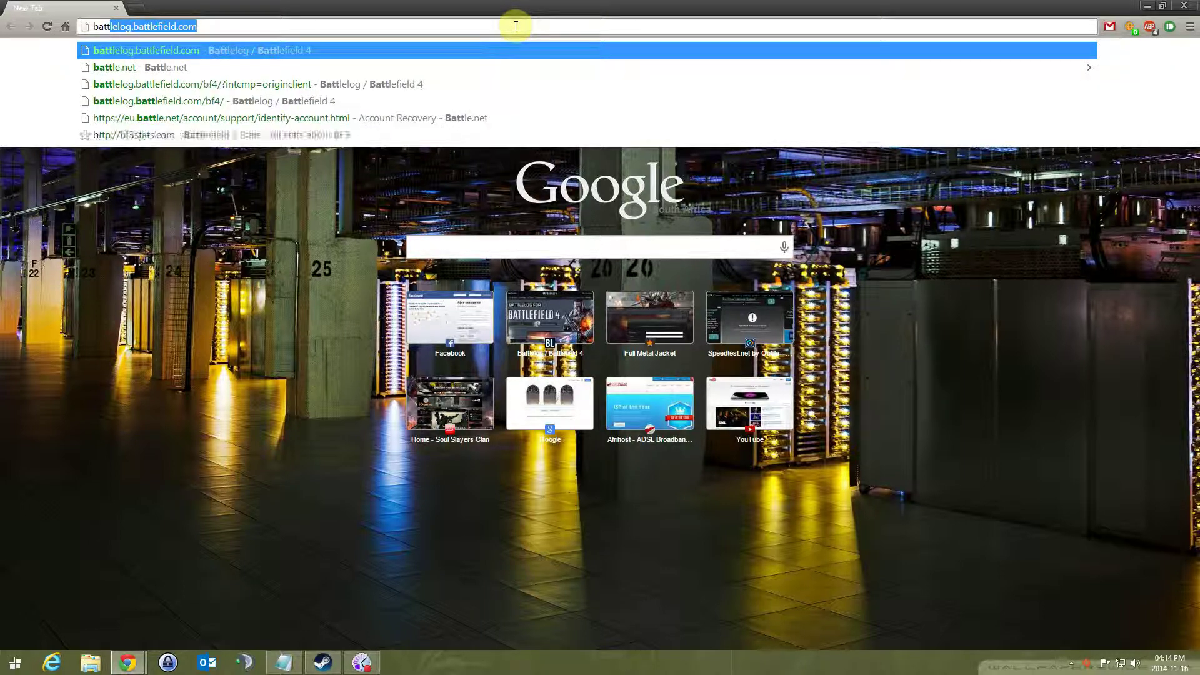
key("Return")
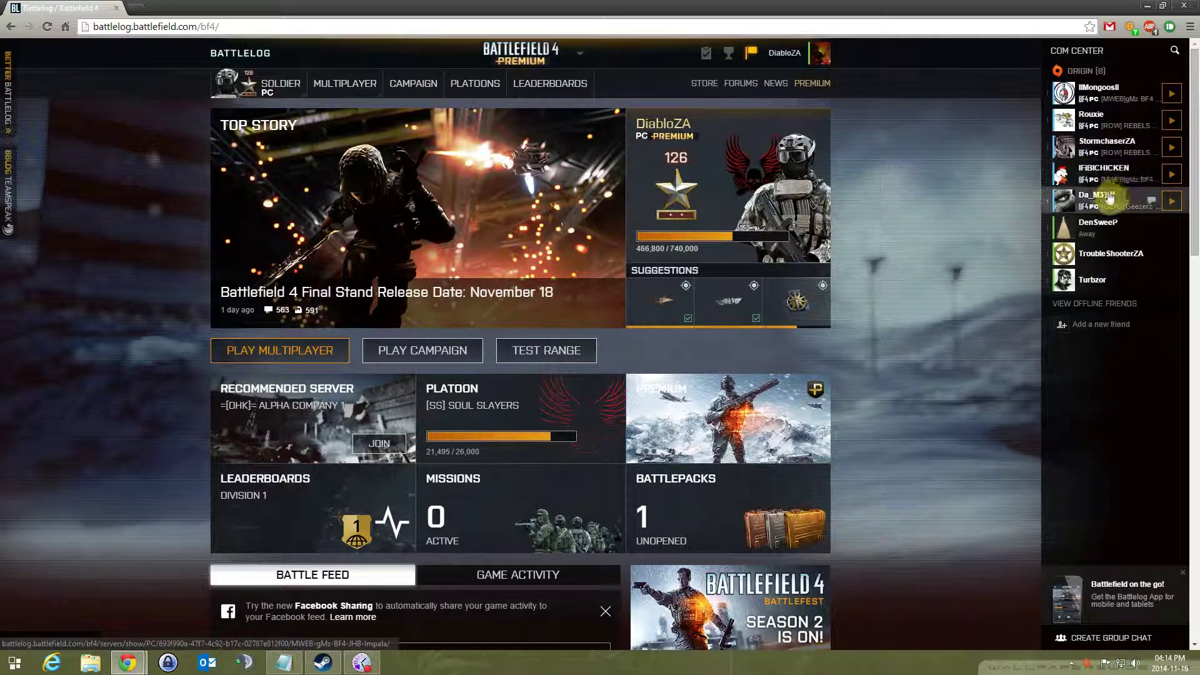
Step: Join the friend's [GZRZ]Geezerz Premium 48 BF4 server and minimize Chrome
left_click(1171, 200)
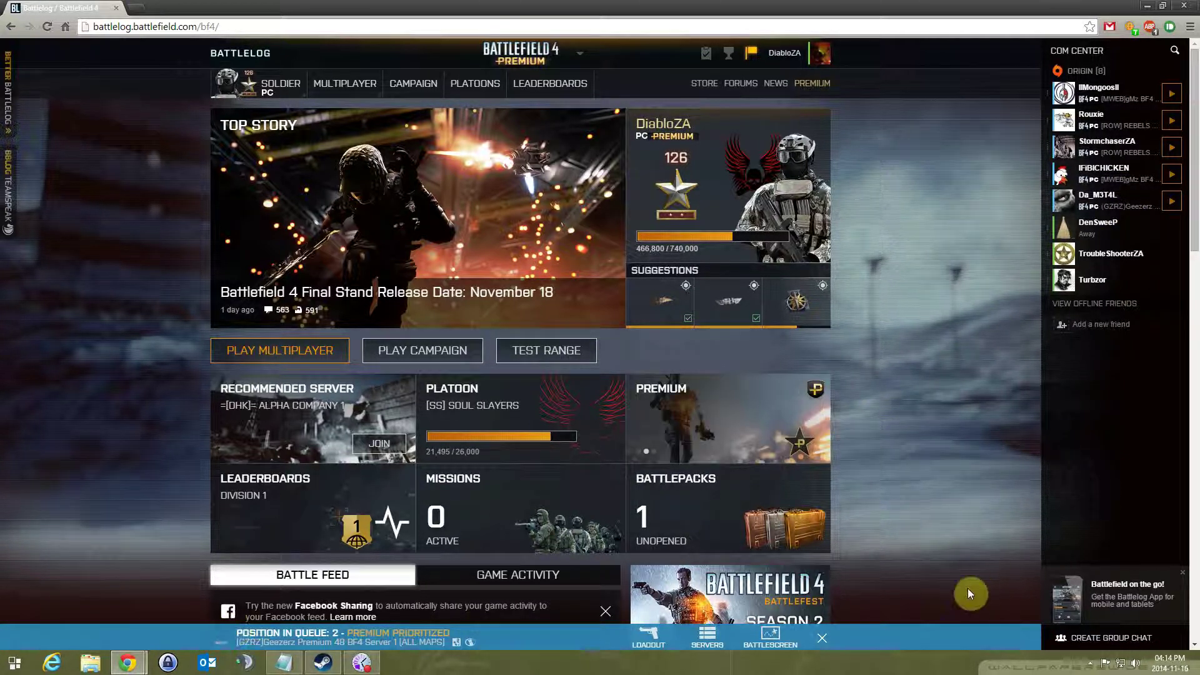
left_click(823, 640)
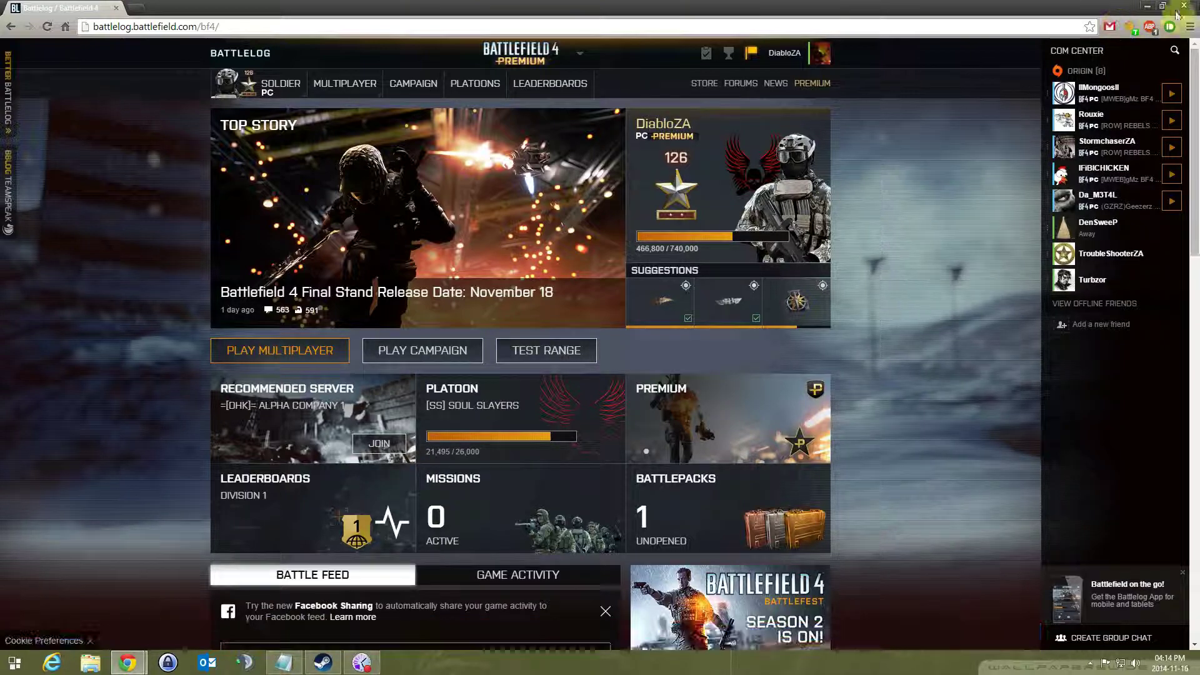